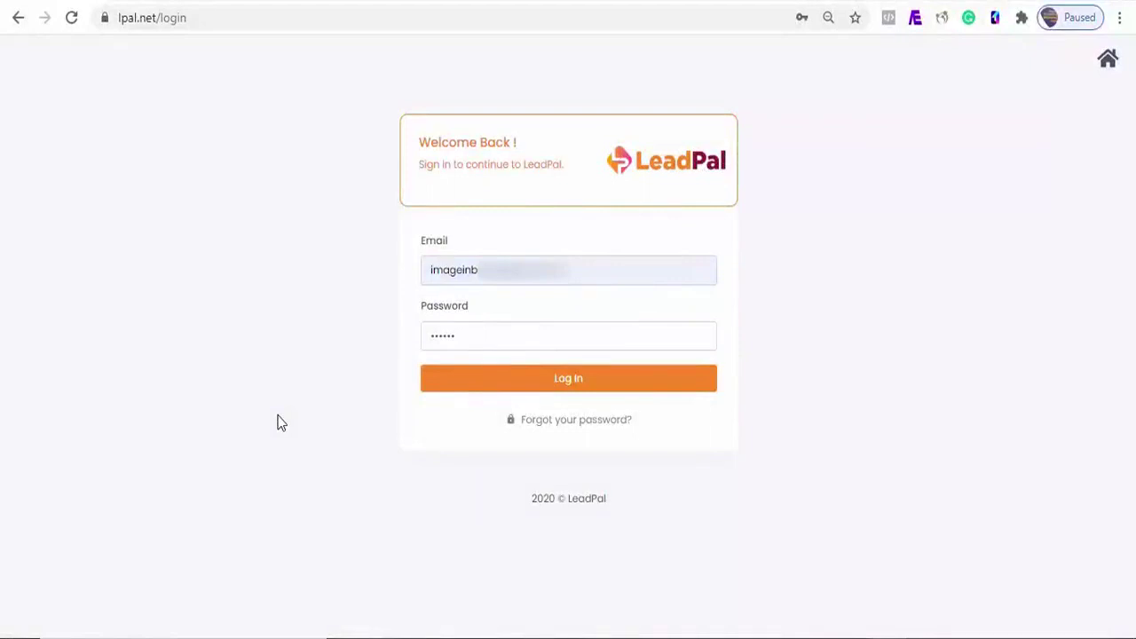
# Step: Log in to the LeadPal account
pyautogui.click(499, 385)
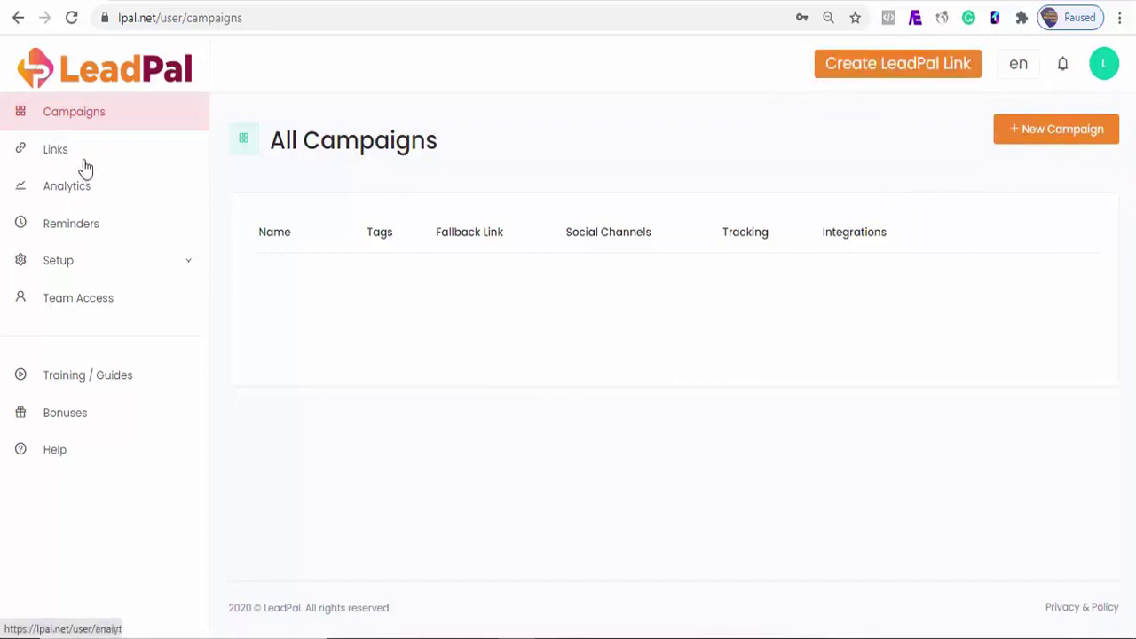
# Step: Look over the Analytics and Reminders pages and the reminder domain choices
pyautogui.click(60, 197)
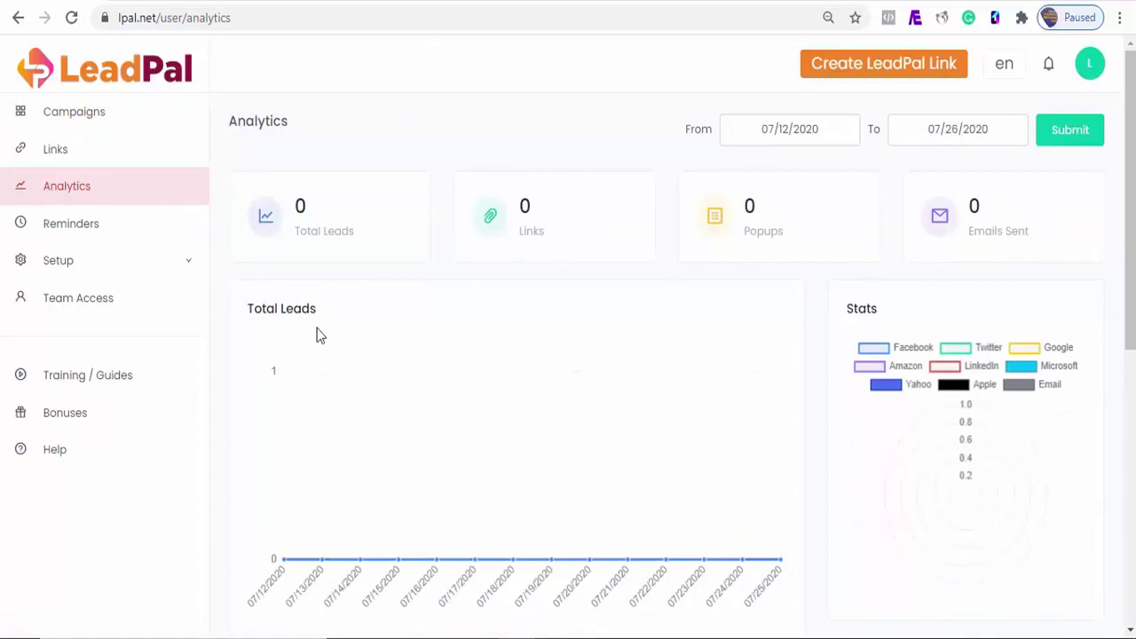
pyautogui.click(86, 232)
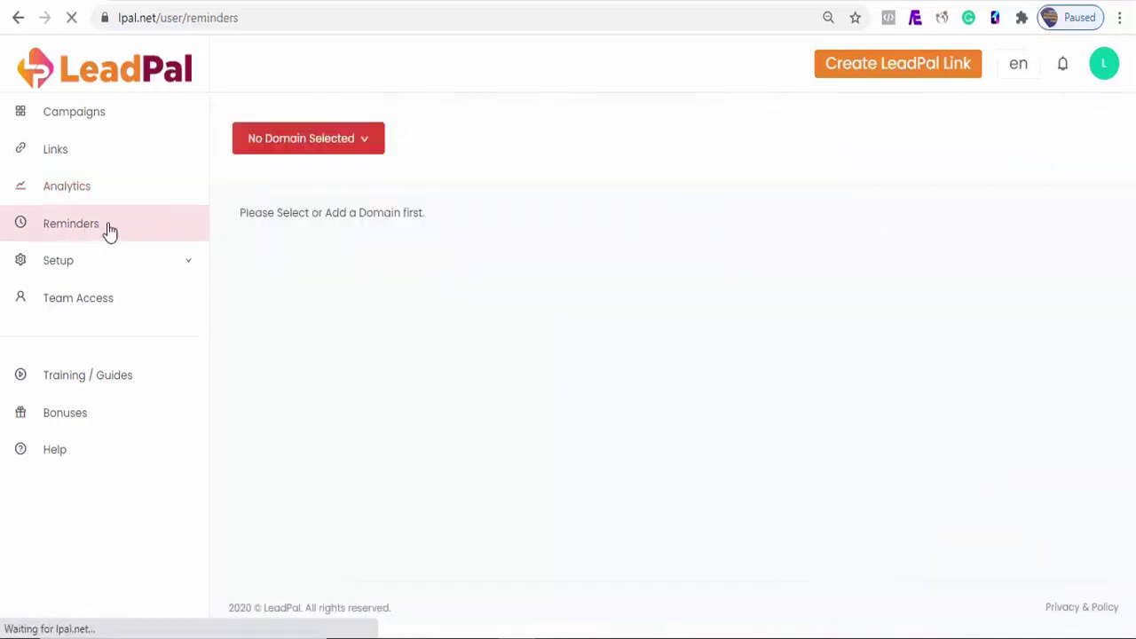
pyautogui.click(362, 149)
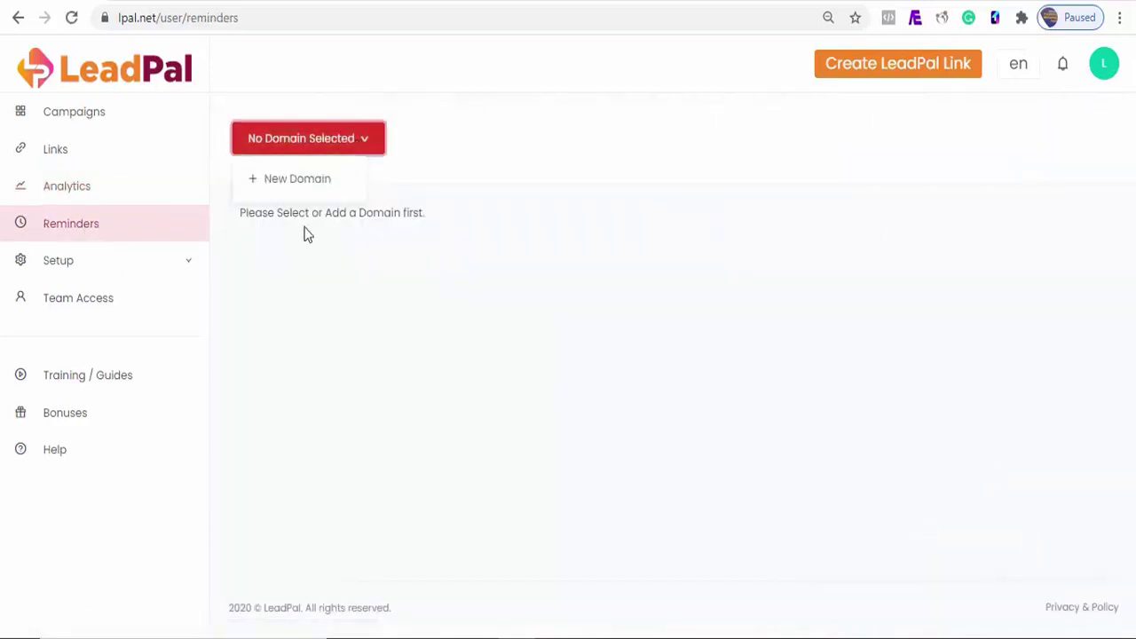
# Step: Start a new integration from Setup > Integrations
pyautogui.click(189, 274)
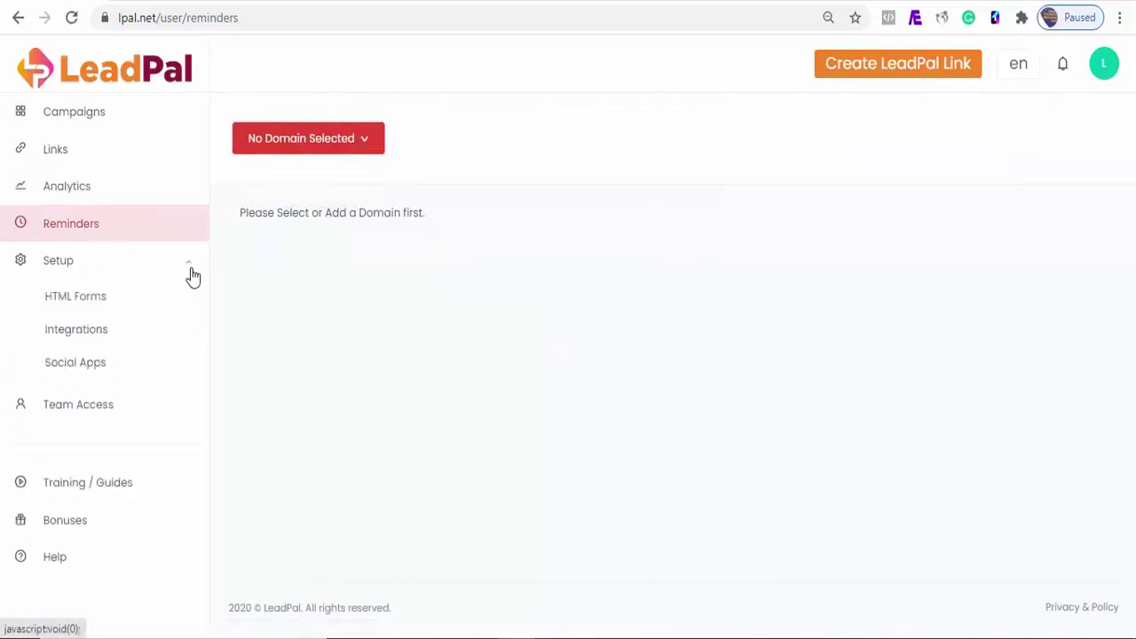
pyautogui.click(71, 332)
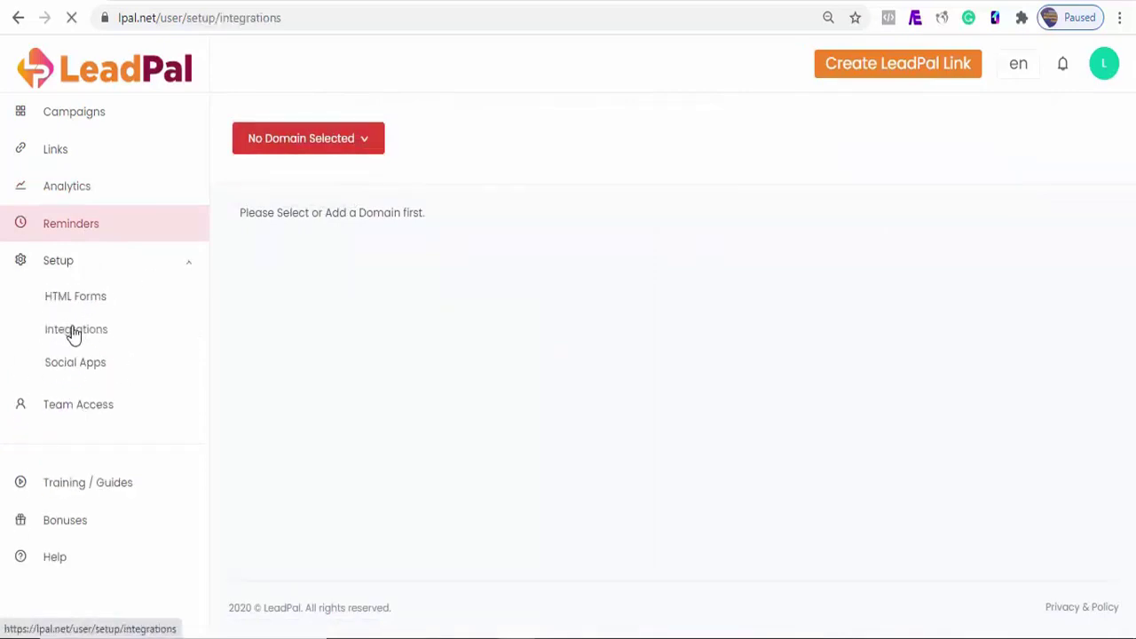
pyautogui.click(537, 193)
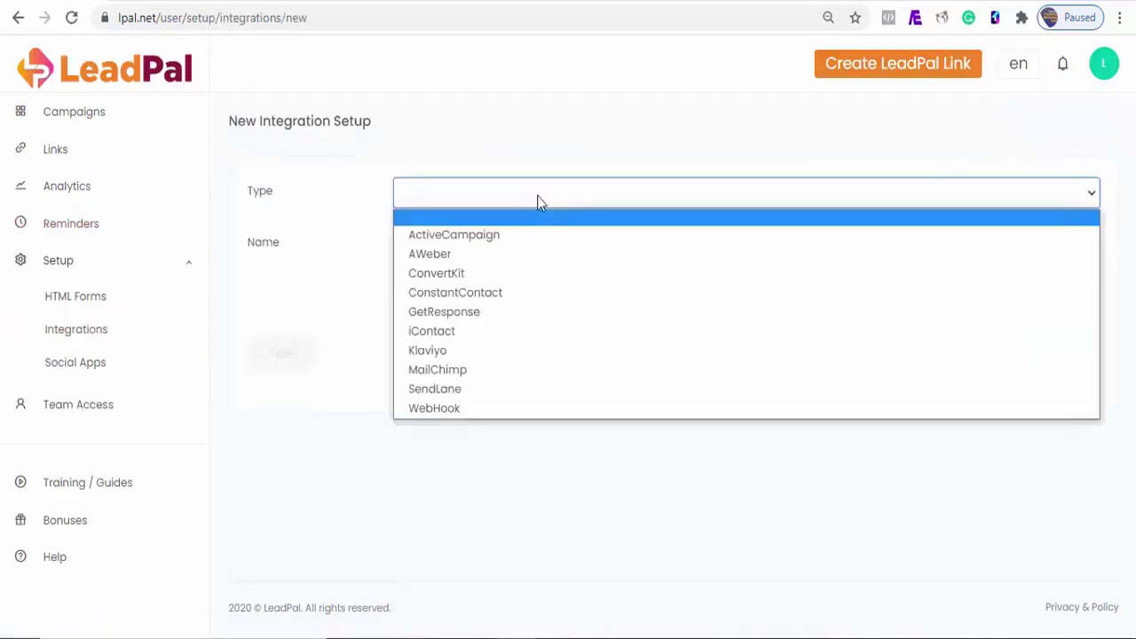
# Step: Choose AWeber as the type, authorize LeadPal's access, and test the connection
pyautogui.click(416, 255)
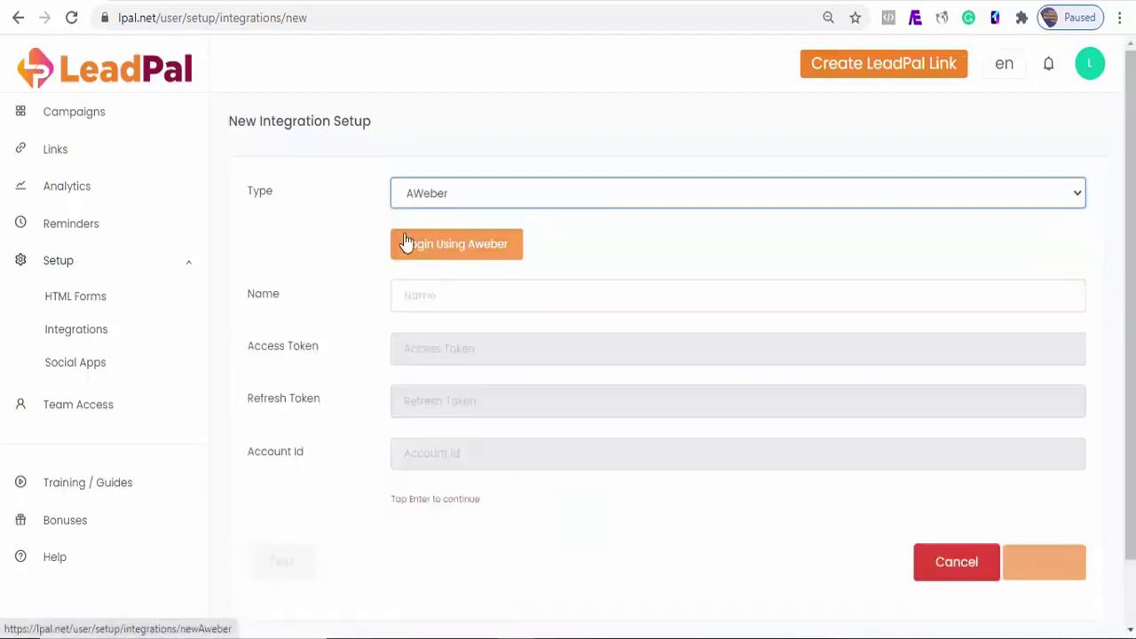
pyautogui.click(454, 256)
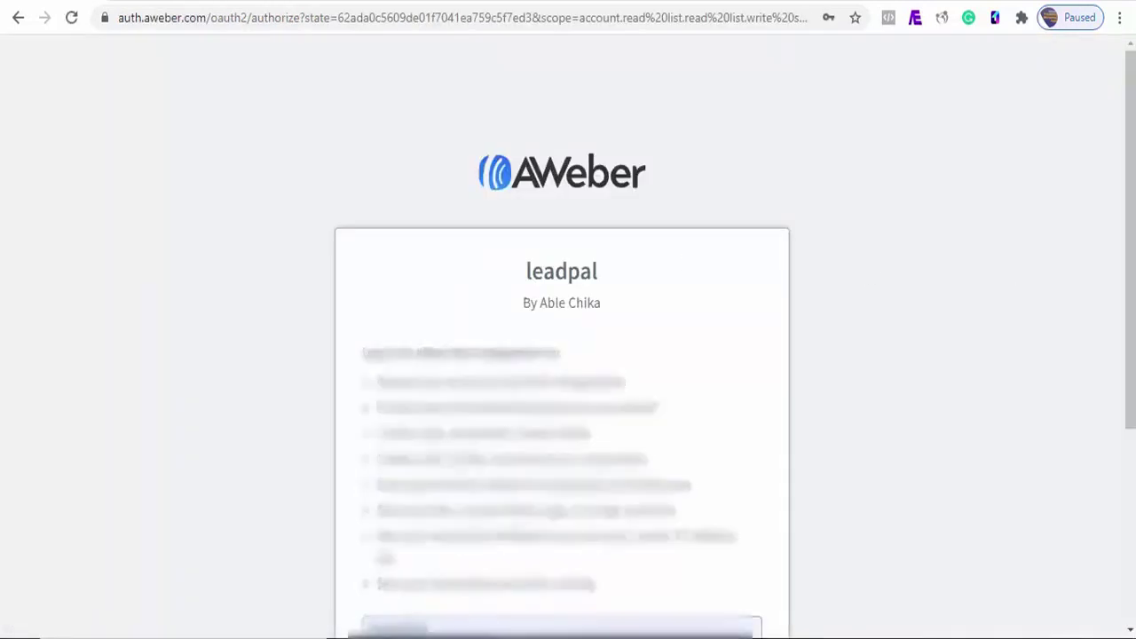
pyautogui.scroll(-2, 471, 256)
pyautogui.scroll(-2, 788, 441)
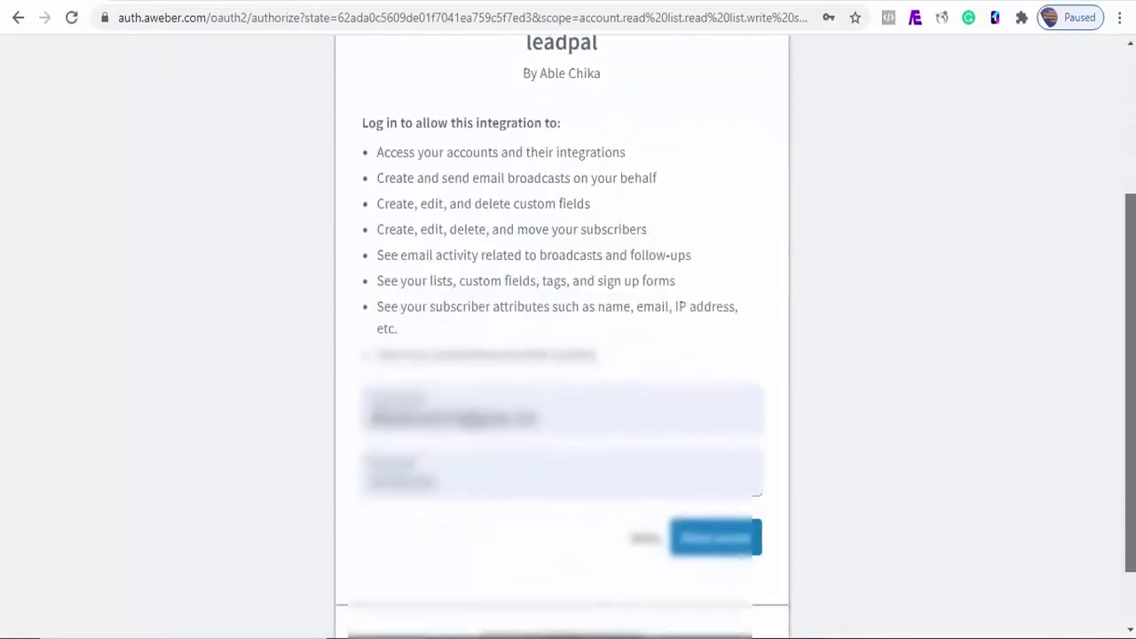
pyautogui.click(715, 542)
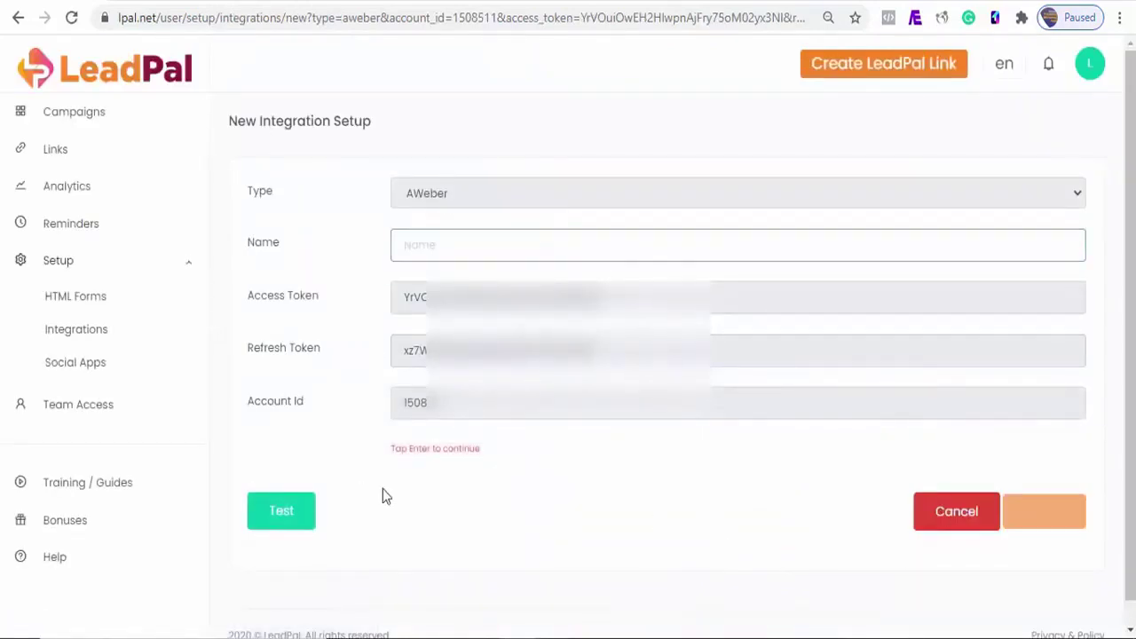
pyautogui.click(295, 515)
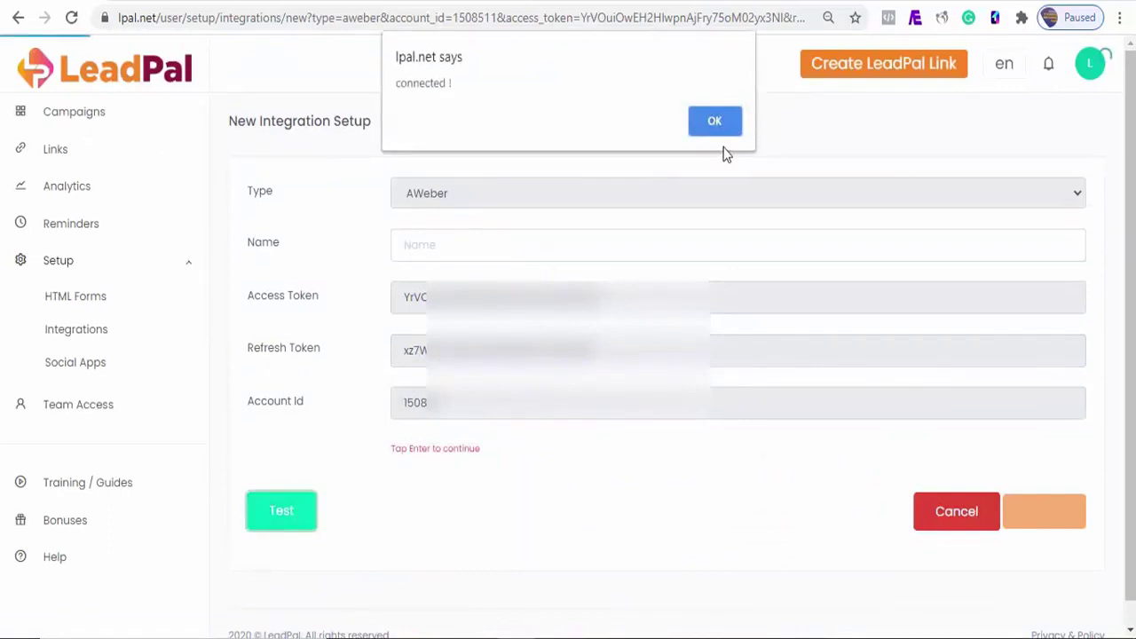
pyautogui.click(715, 124)
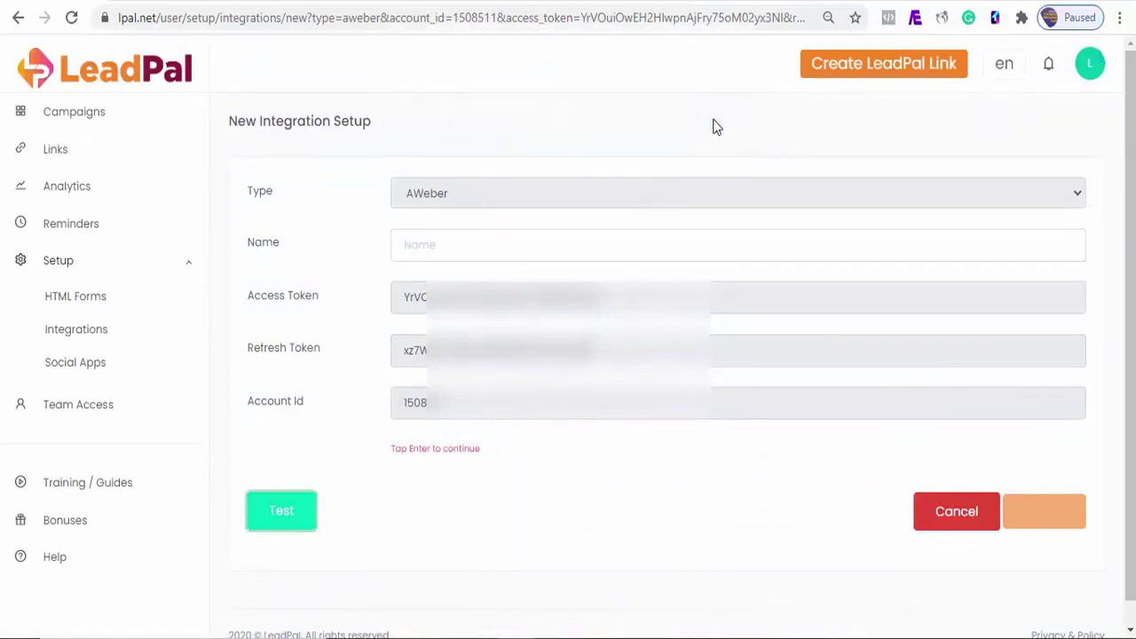
pyautogui.click(983, 366)
# Step: Name the integration 'Aweber' and save it
pyautogui.click(479, 253)
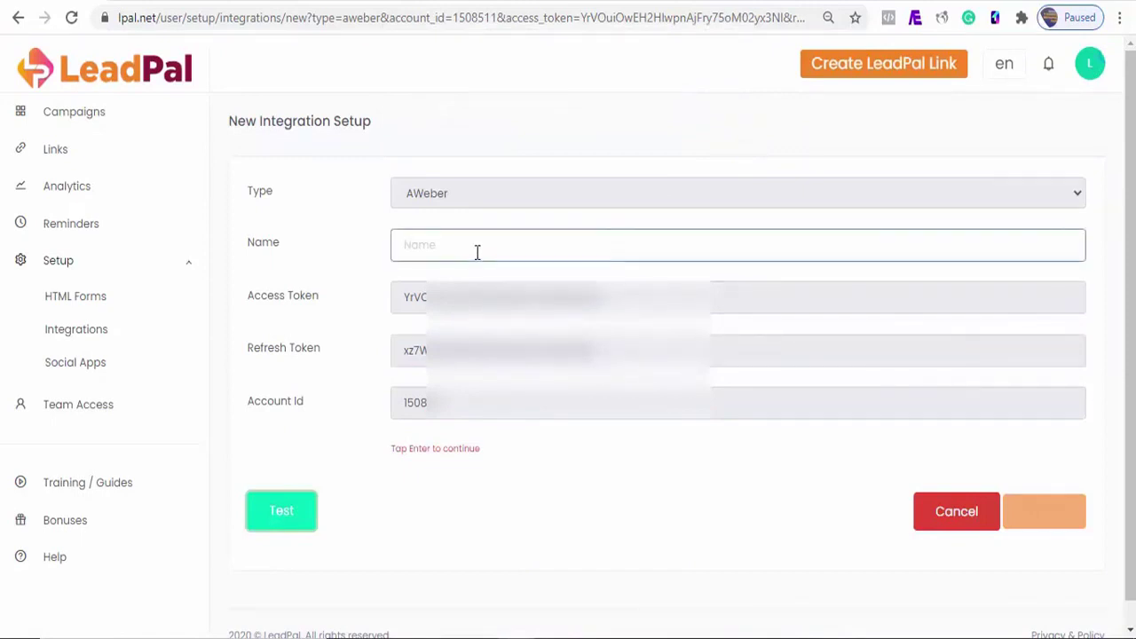
pyautogui.write('Aweber')
pyautogui.press('Return')
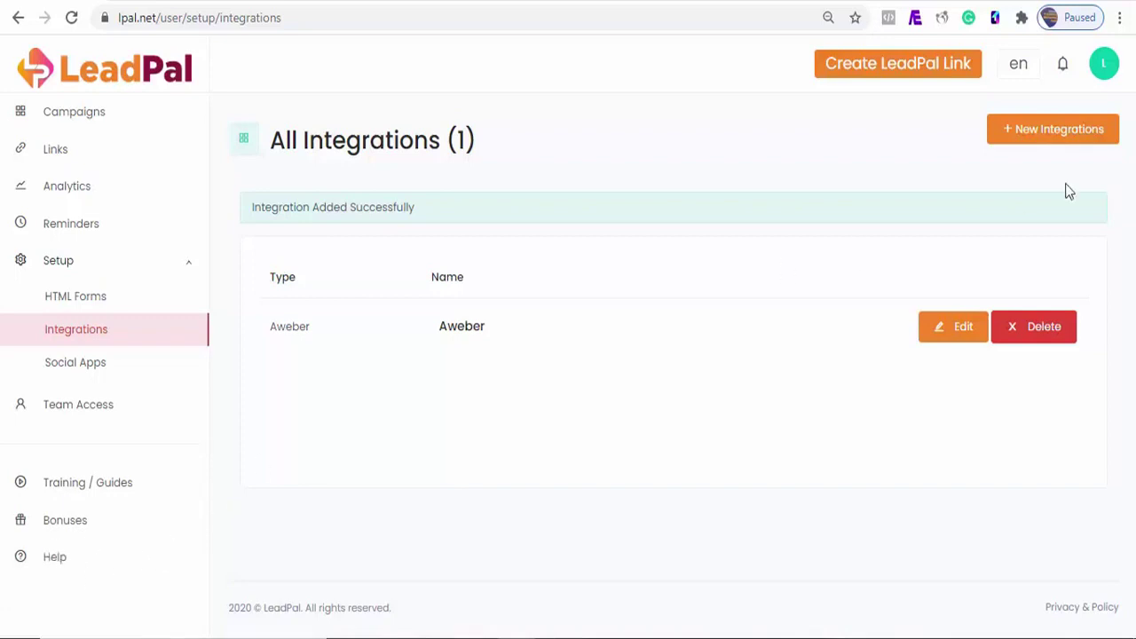
# Step: Inspect a new HTML form's Name and Code fields, then return to Campaigns unsaved
pyautogui.click(78, 113)
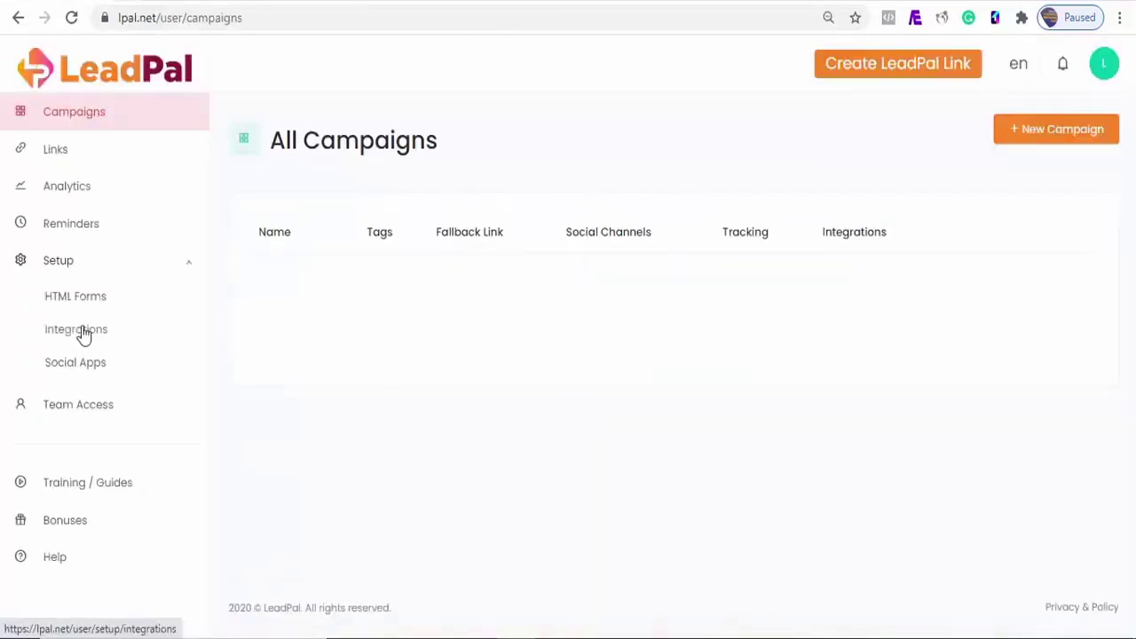
pyautogui.click(67, 333)
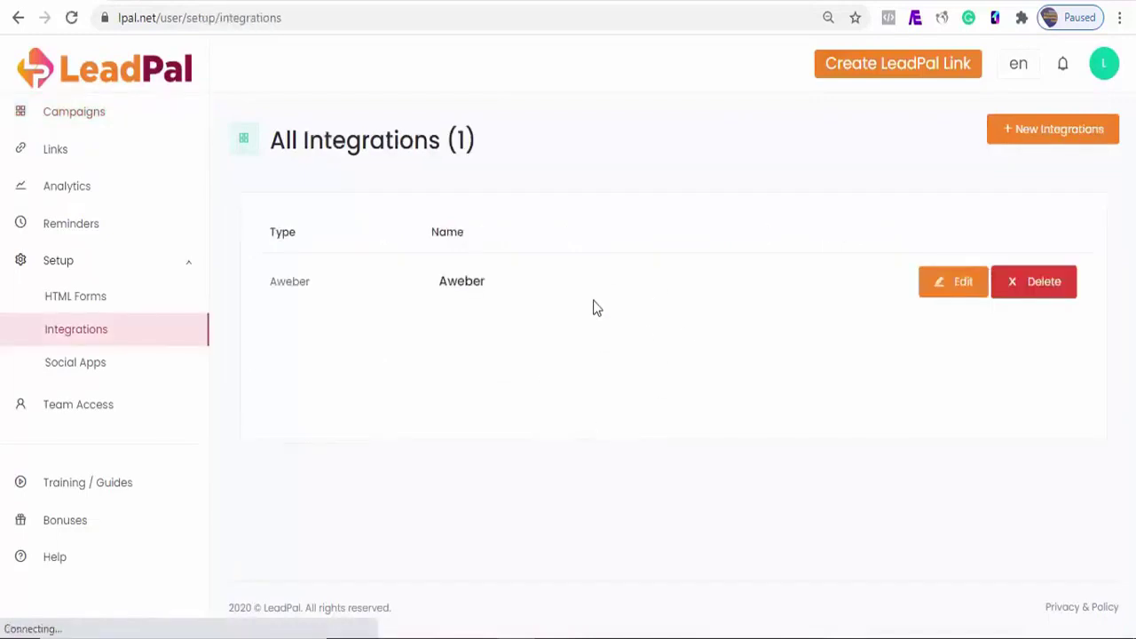
pyautogui.click(82, 301)
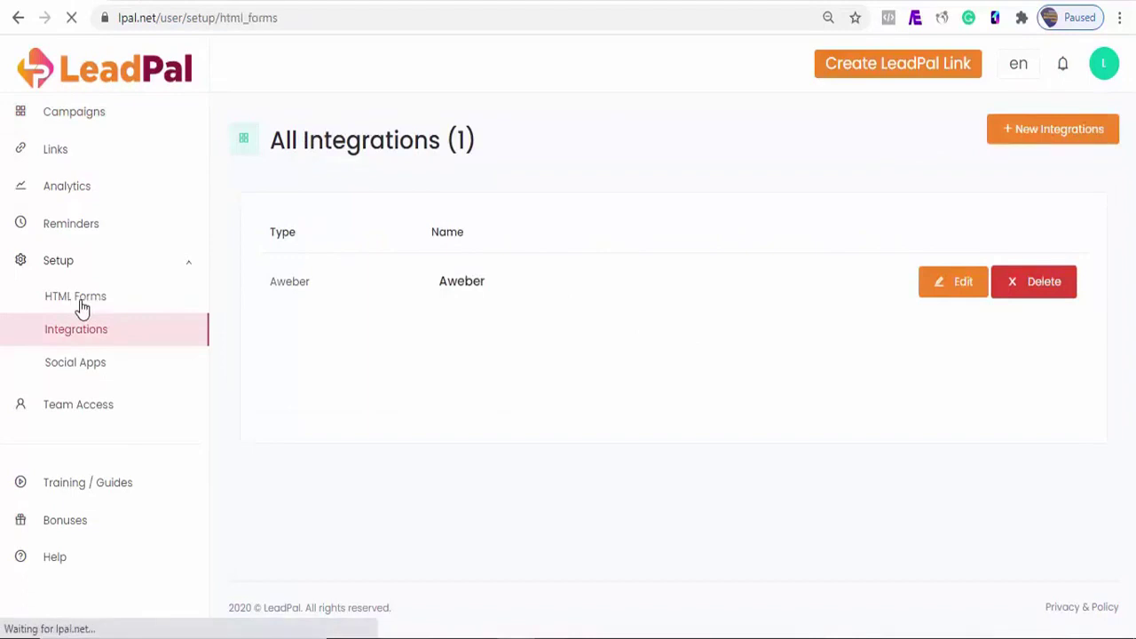
pyautogui.click(1049, 131)
pyautogui.click(533, 187)
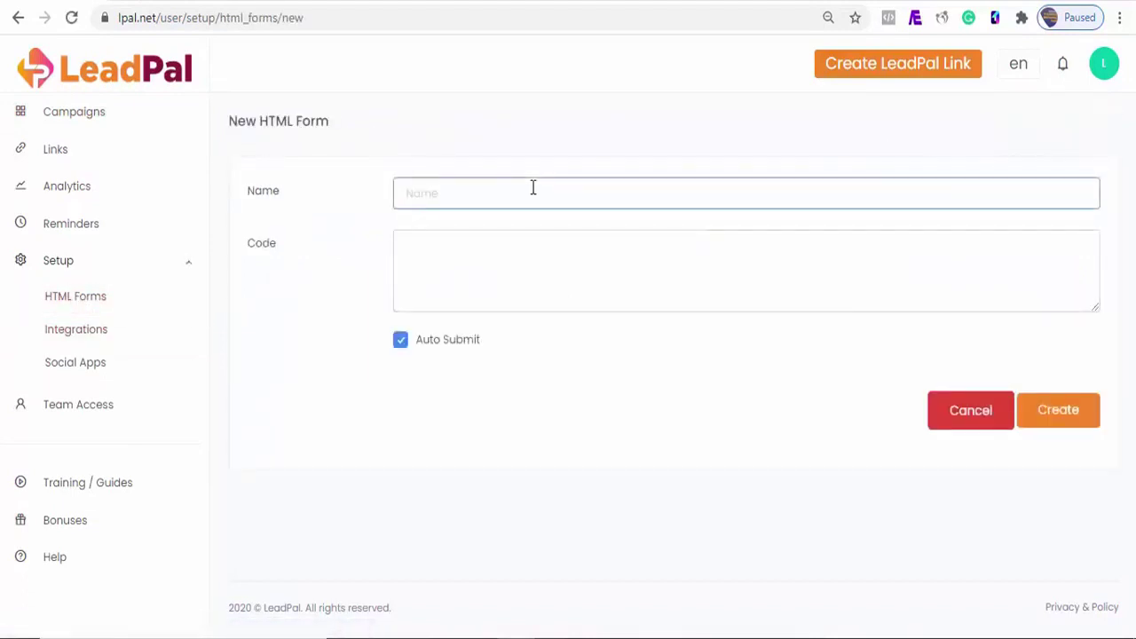
pyautogui.click(466, 244)
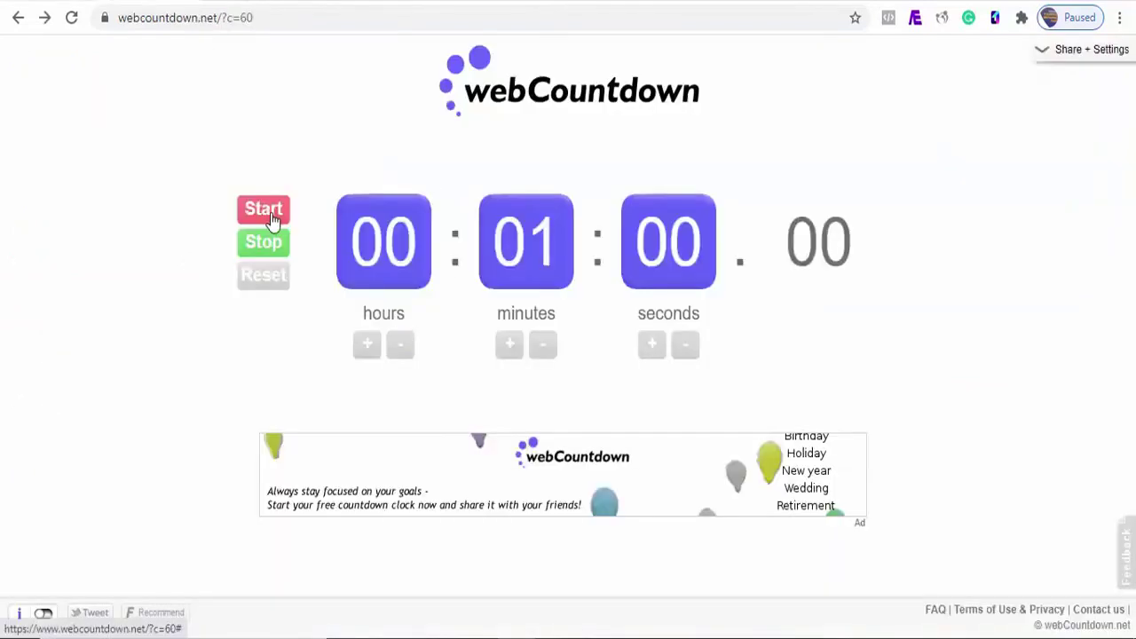
pyautogui.click(269, 217)
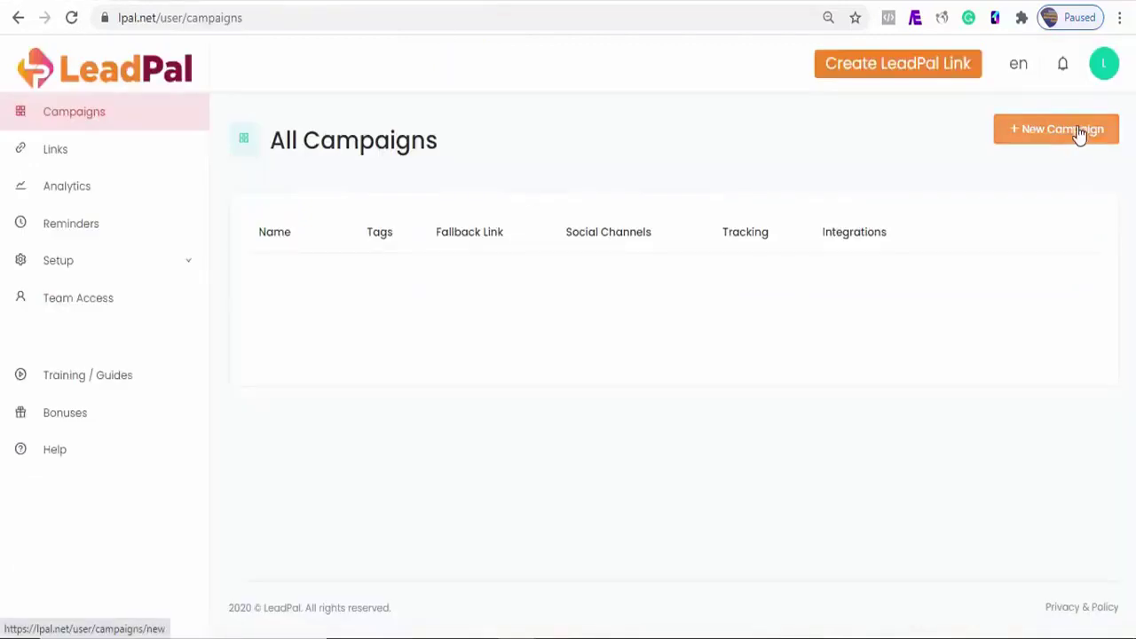
pyautogui.click(1079, 131)
pyautogui.click(367, 307)
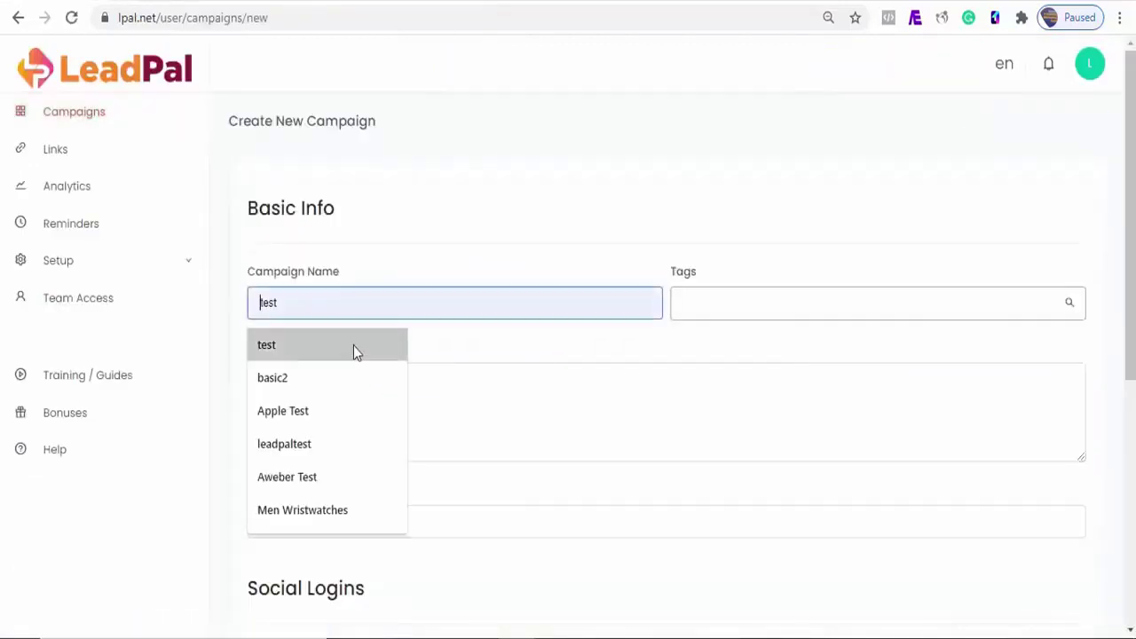
pyautogui.click(353, 345)
pyautogui.scroll(-2, 666, 355)
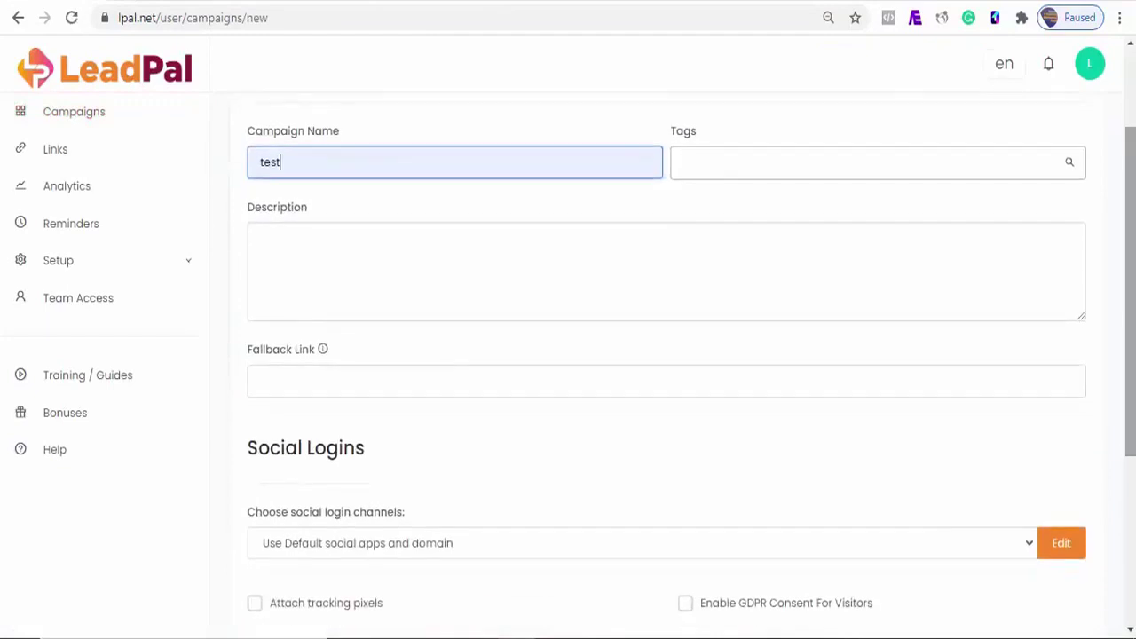
pyautogui.click(356, 378)
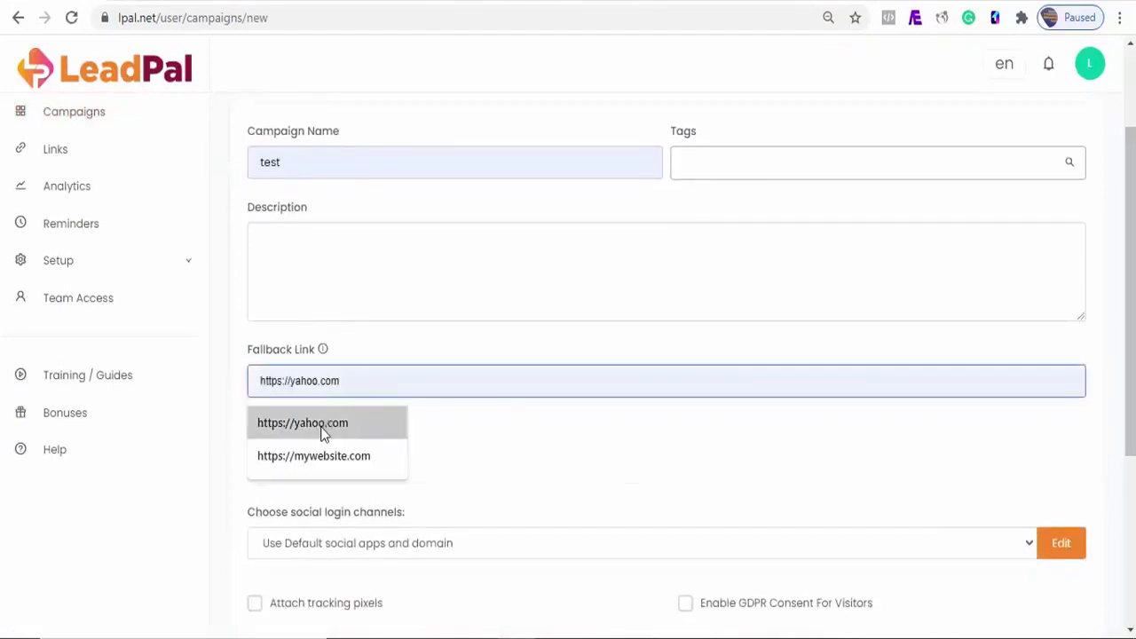
pyautogui.click(324, 432)
pyautogui.scroll(-2, 799, 452)
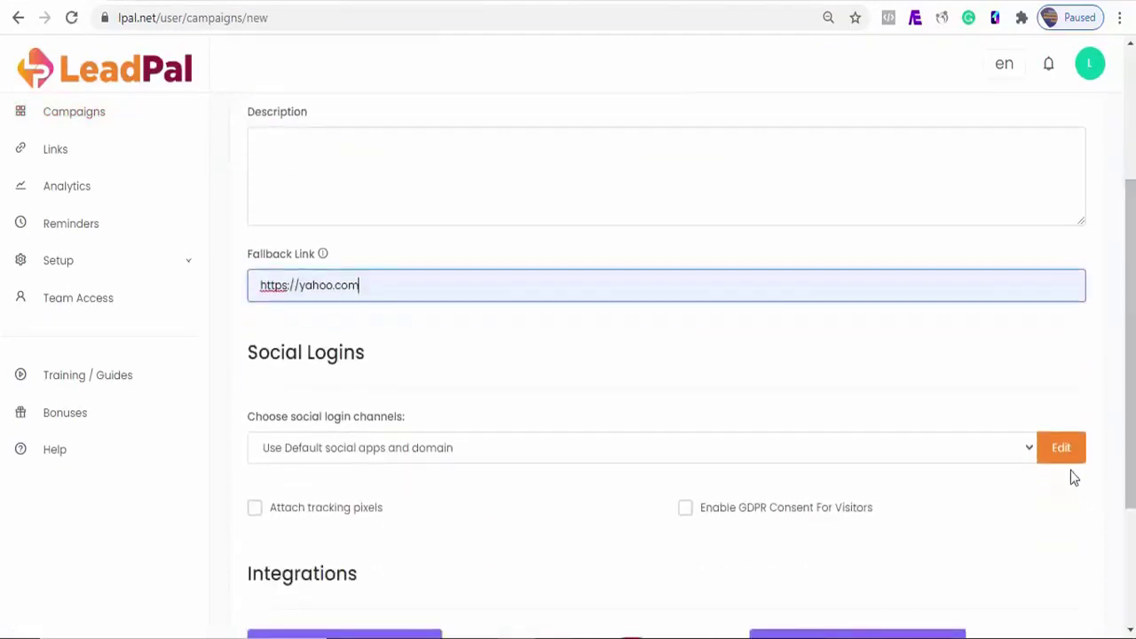
# Step: Label the Twitter, Facebook, Google, LinkedIn and Amazon buttons with their 'Continue With' texts
pyautogui.click(1061, 449)
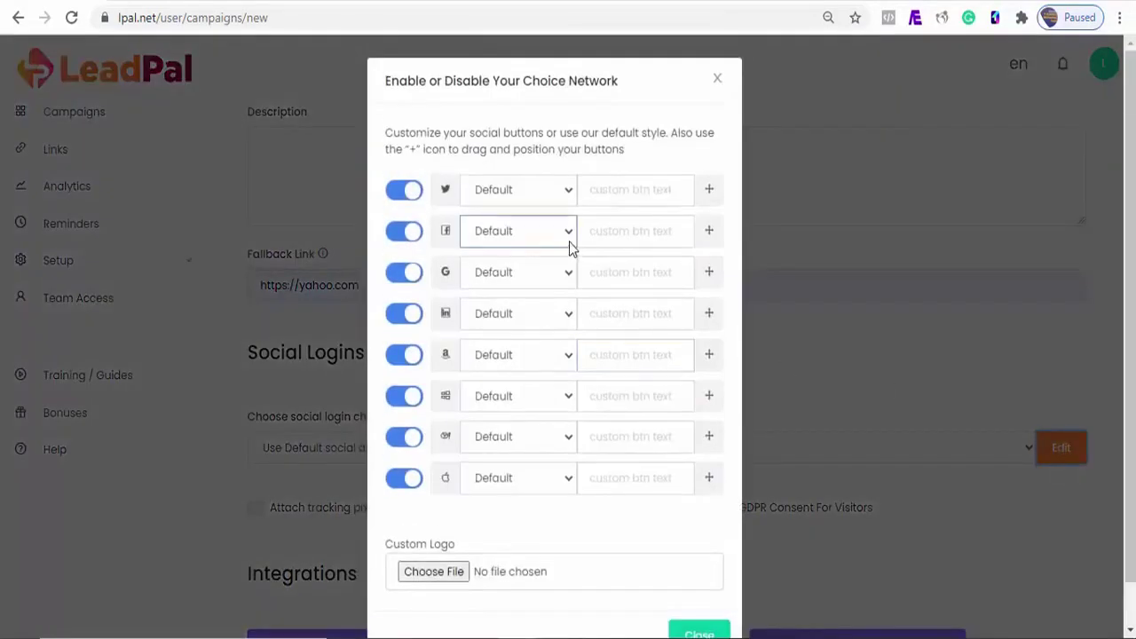
pyautogui.click(593, 201)
pyautogui.click(609, 233)
pyautogui.click(609, 234)
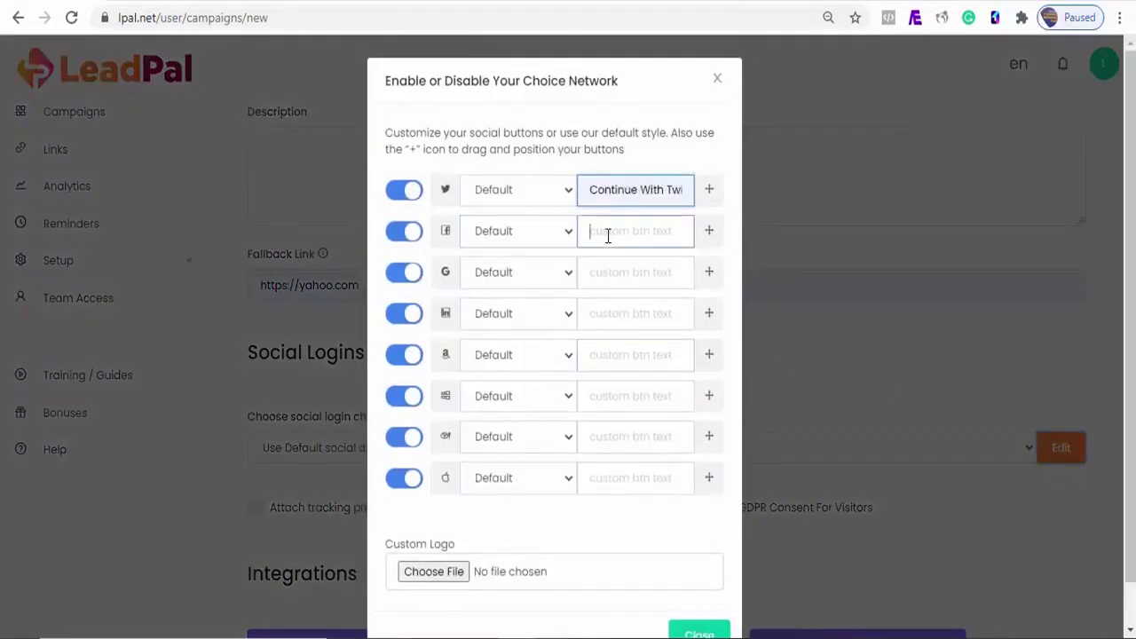
pyautogui.click(619, 278)
pyautogui.click(621, 281)
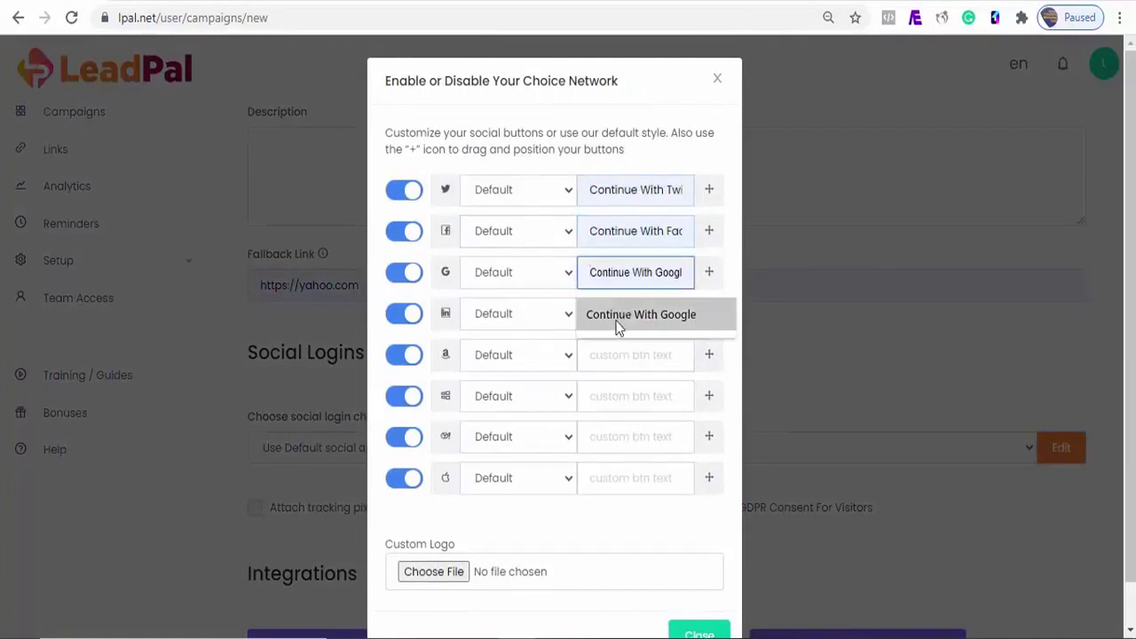
pyautogui.click(615, 327)
pyautogui.click(610, 320)
pyautogui.click(614, 357)
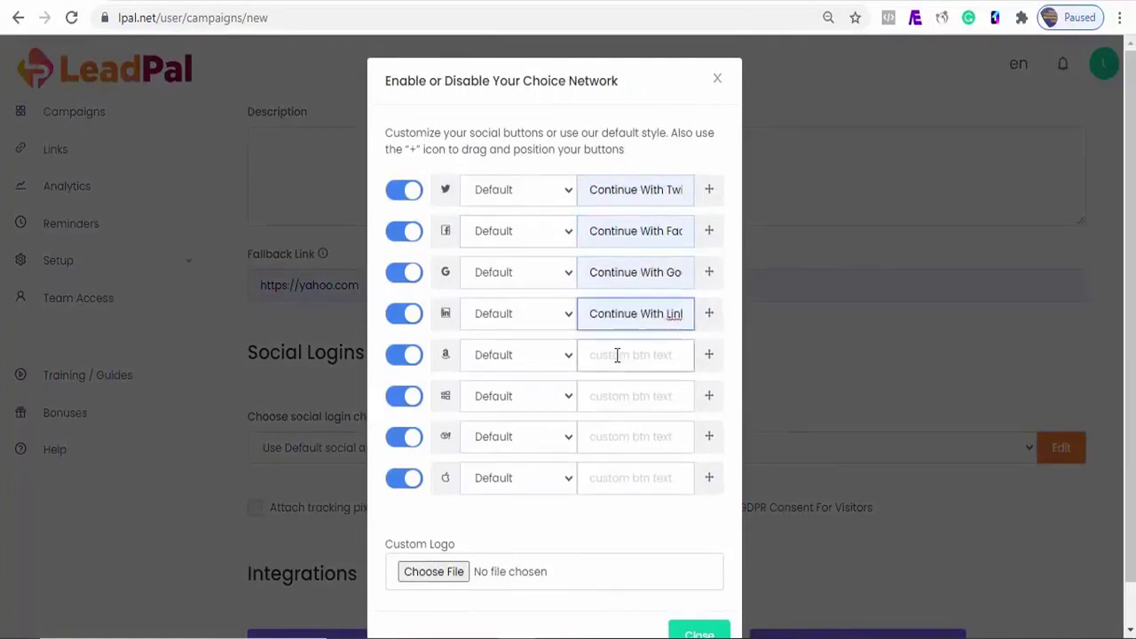
pyautogui.click(608, 363)
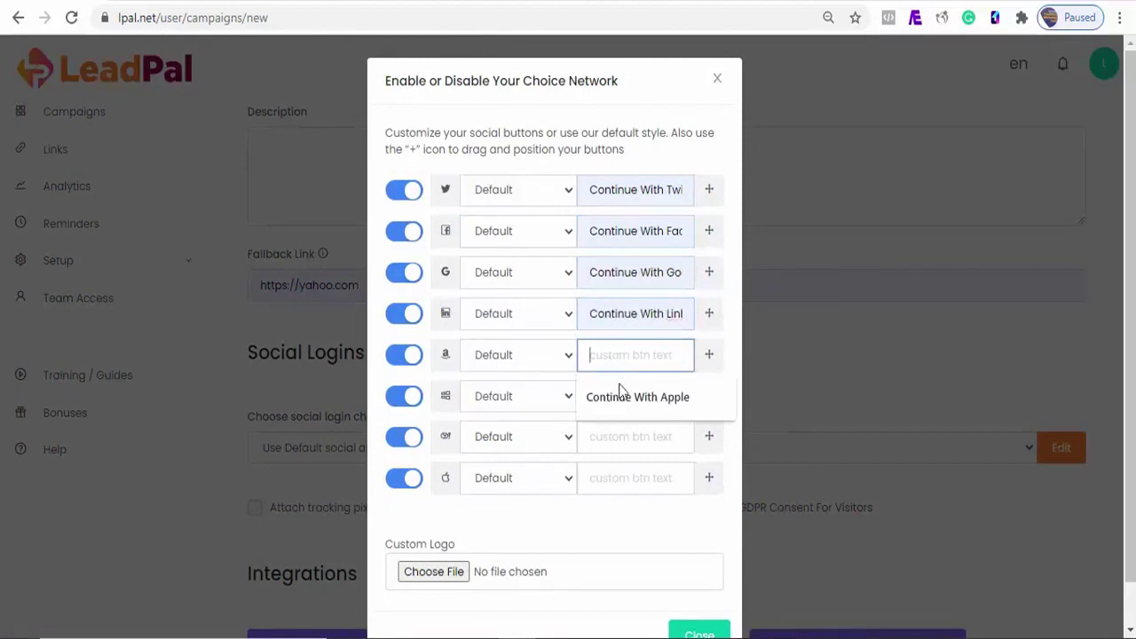
pyautogui.click(620, 392)
# Step: Label Microsoft 'Continue To Microsoft', Yahoo and Apple 'Continue With…', then close the settings
pyautogui.click(621, 392)
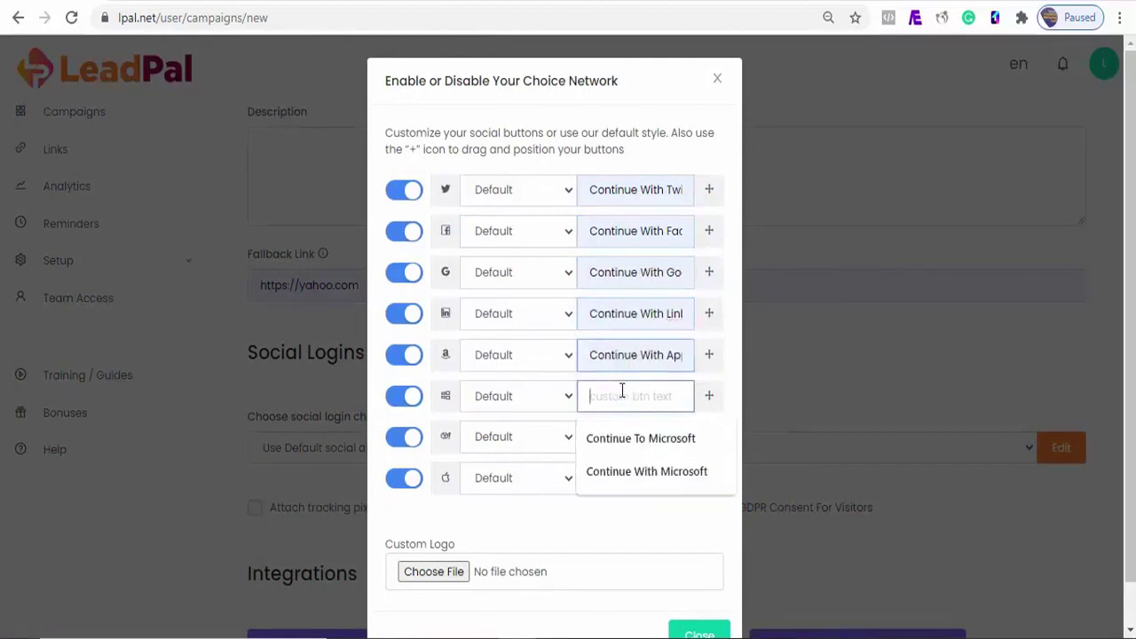
pyautogui.click(623, 437)
pyautogui.click(611, 436)
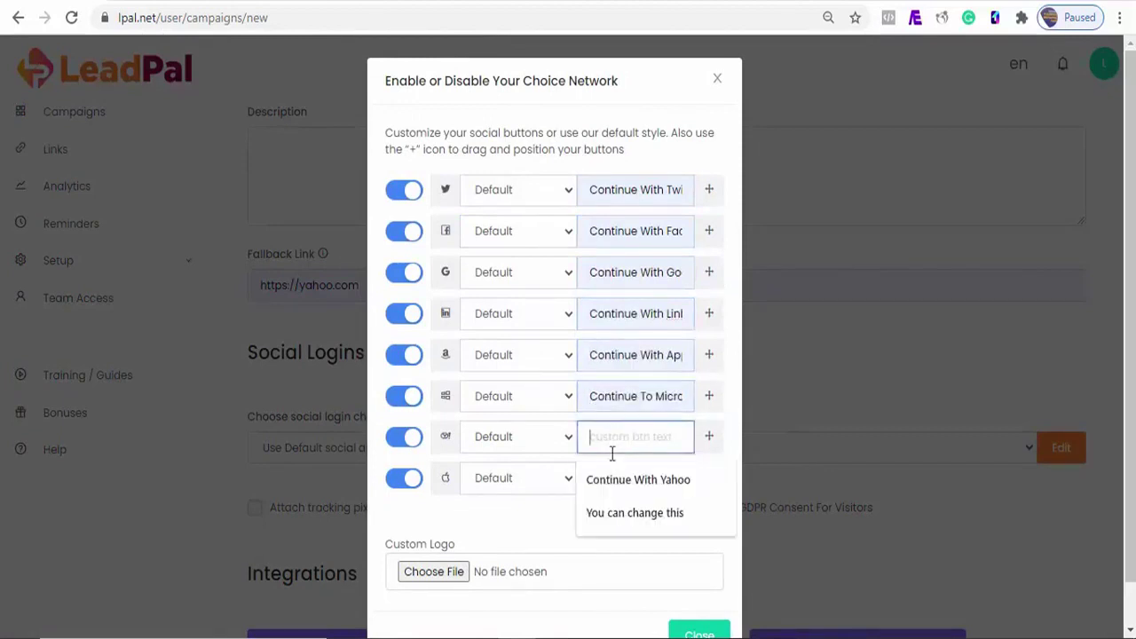
pyautogui.click(614, 474)
pyautogui.click(615, 476)
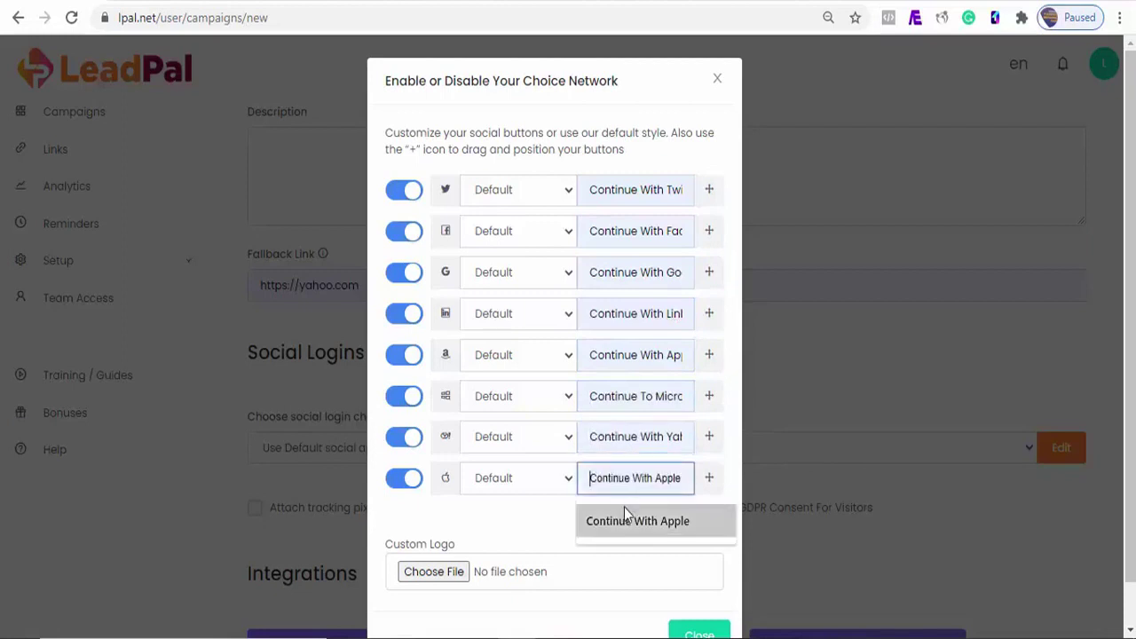
pyautogui.click(624, 512)
pyautogui.click(417, 572)
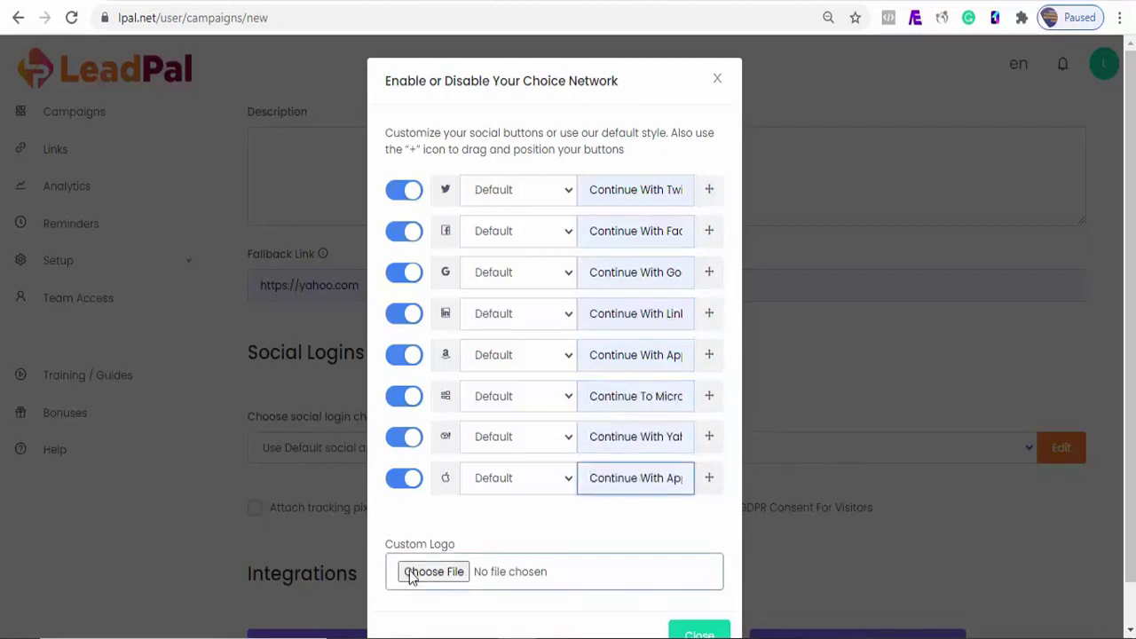
pyautogui.doubleClick(319, 184)
pyautogui.click(698, 630)
# Step: Enable GDPR consent, sync subscribers to Aweber's Leadpal list, and create the campaign
pyautogui.scroll(-2, 636, 382)
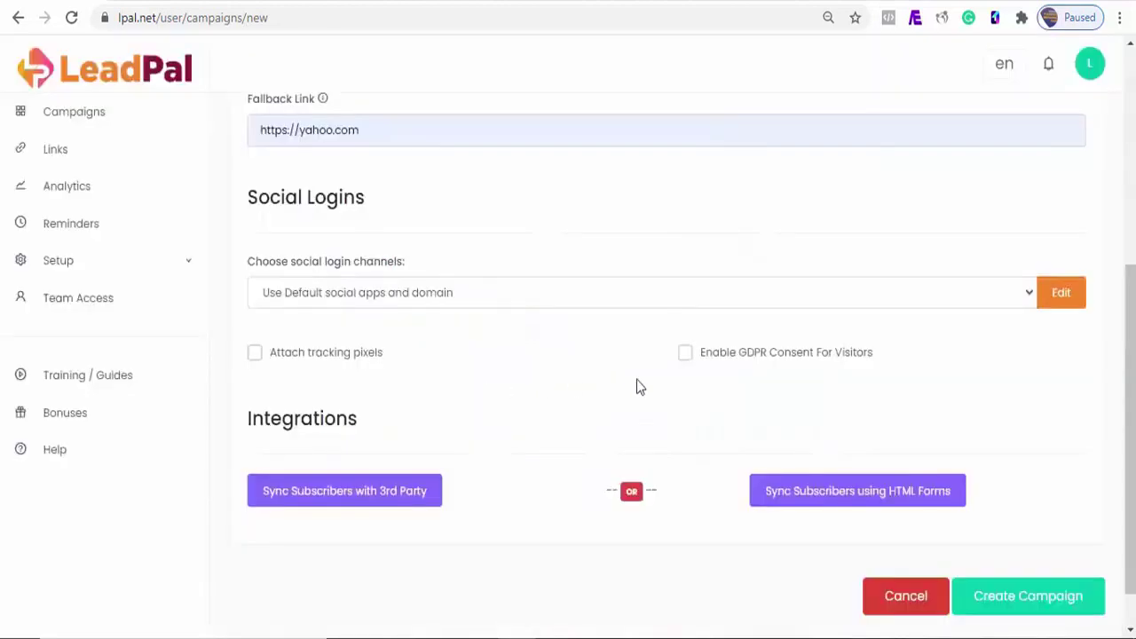
pyautogui.click(687, 356)
pyautogui.click(342, 508)
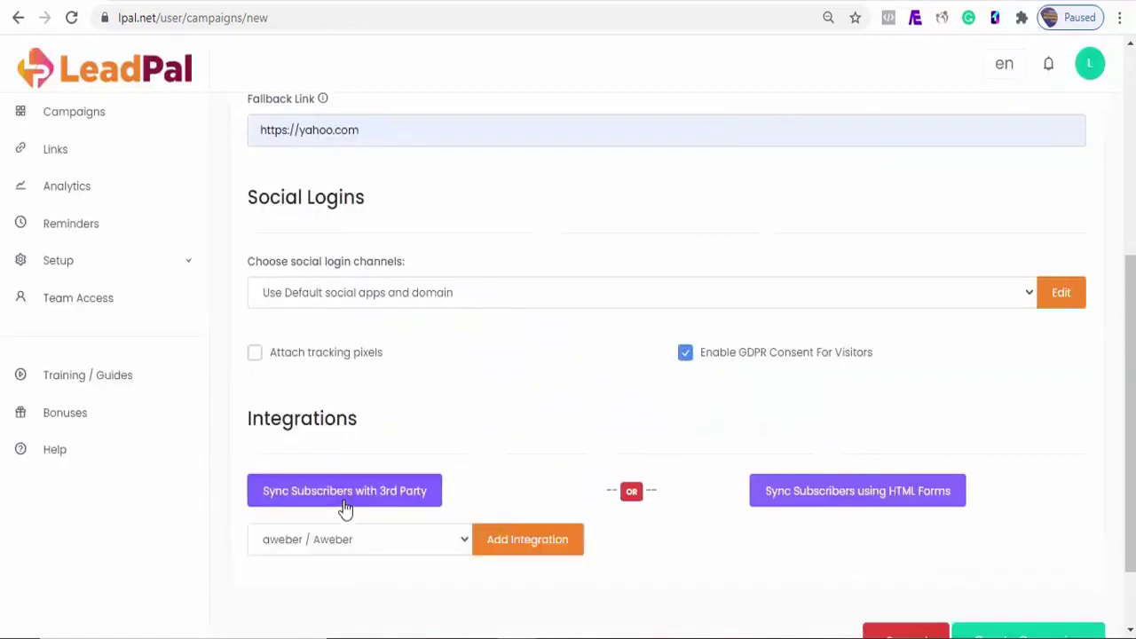
pyautogui.click(512, 539)
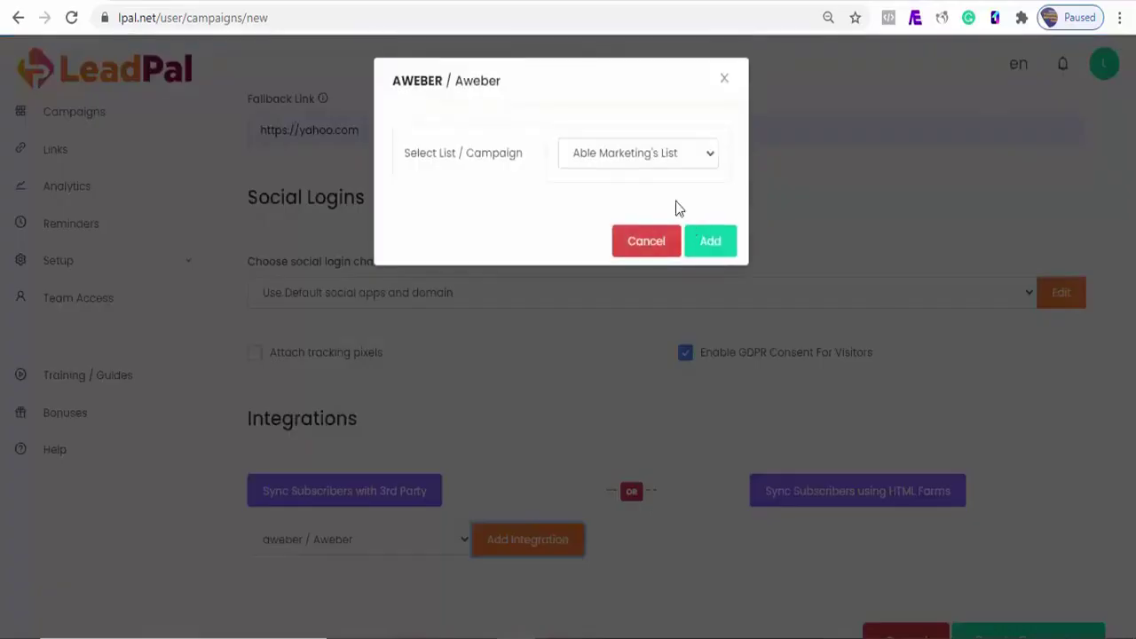
pyautogui.click(653, 152)
pyautogui.click(643, 199)
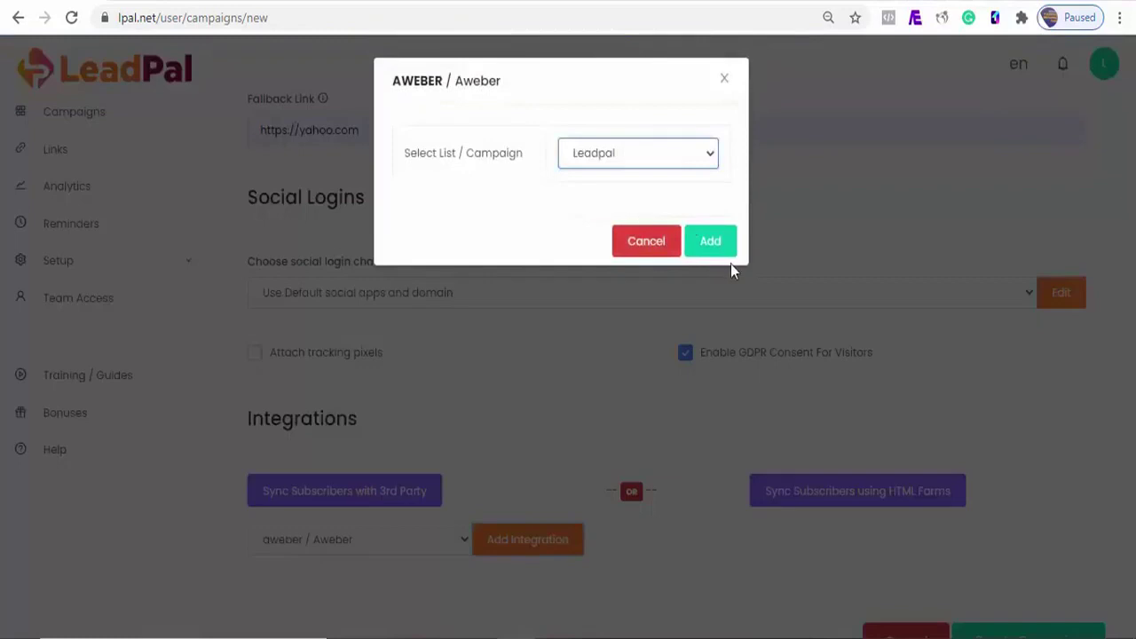
pyautogui.click(711, 242)
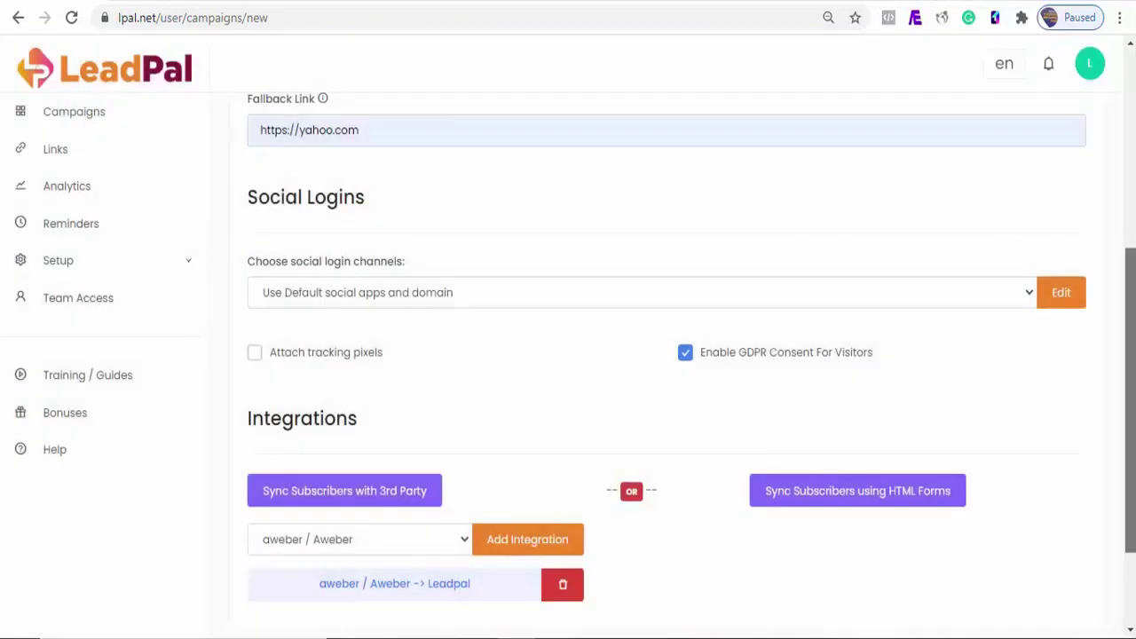
pyautogui.moveTo(1126, 402); pyautogui.dragTo(1125, 475)
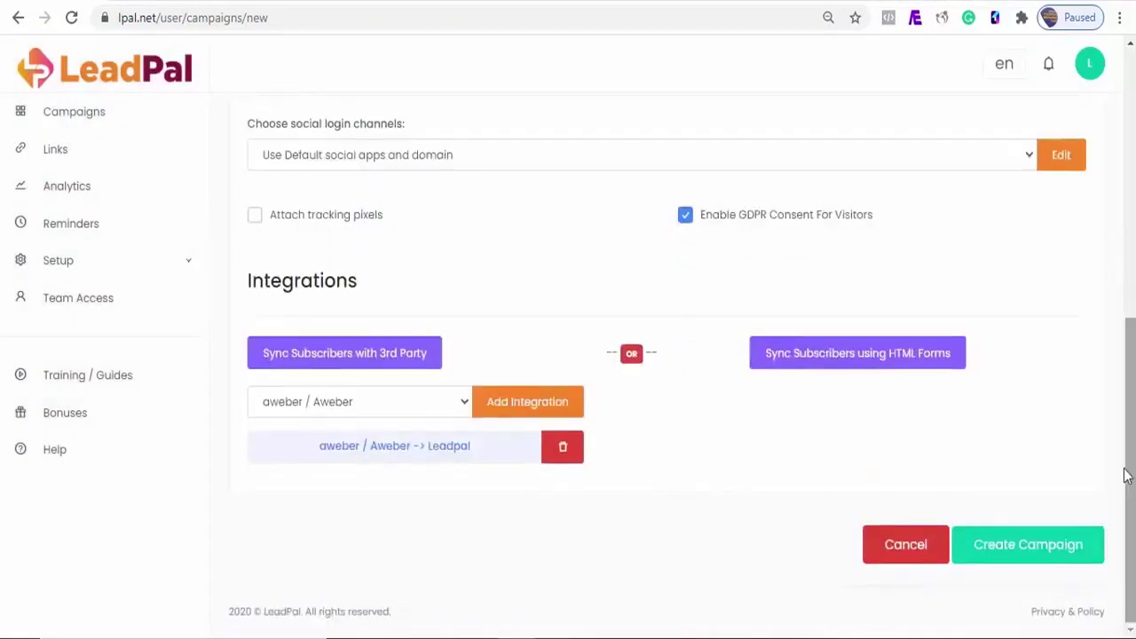
pyautogui.click(1039, 552)
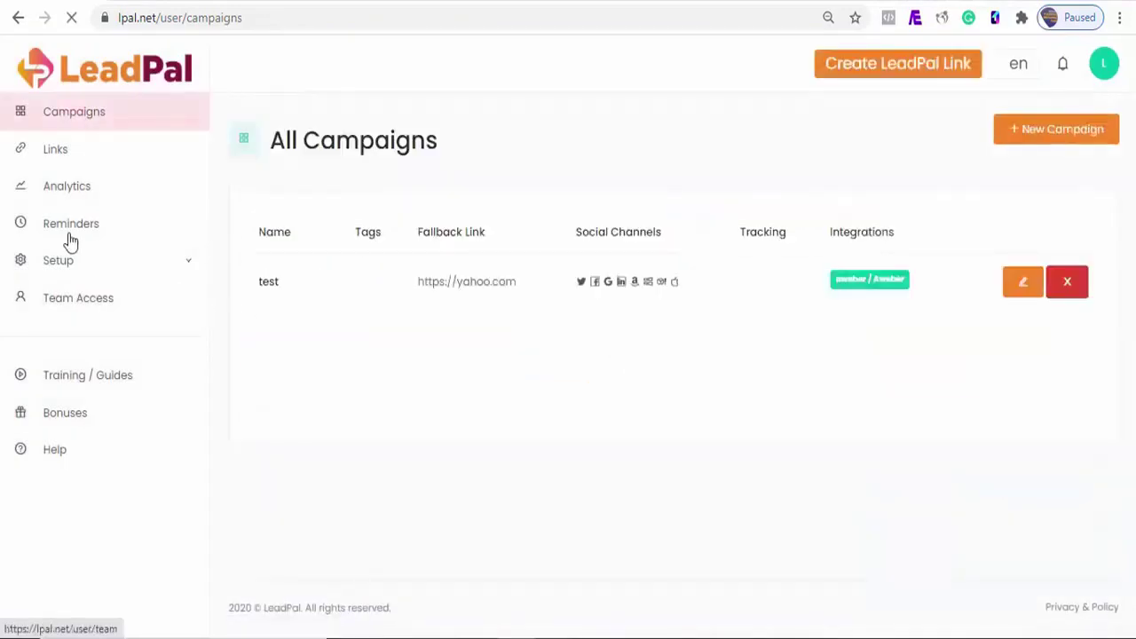
pyautogui.click(42, 158)
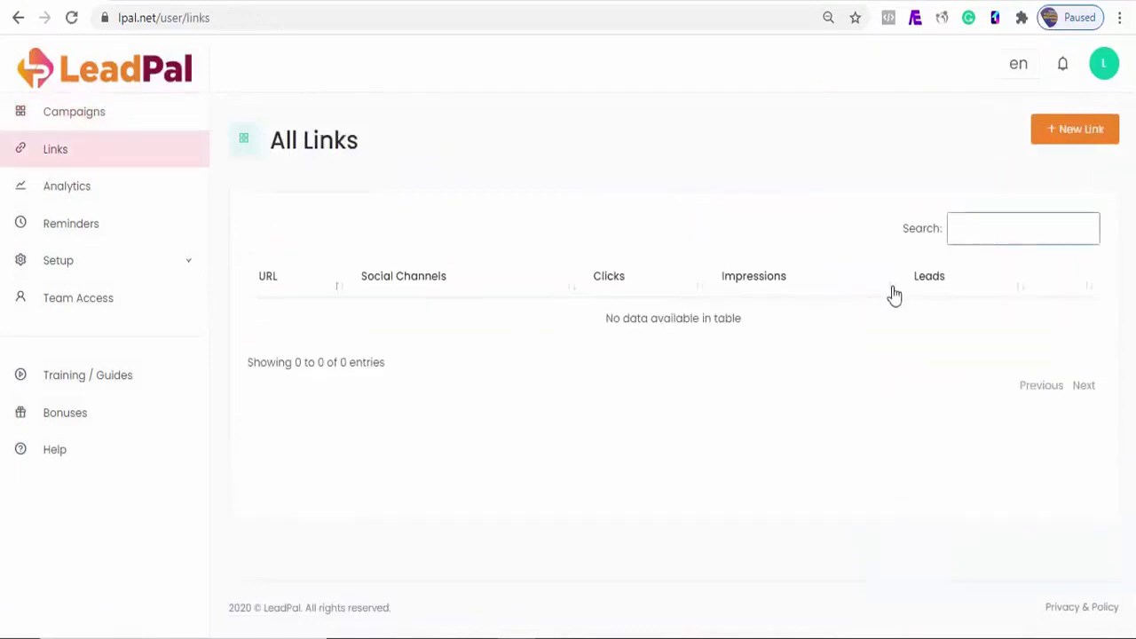
pyautogui.click(1084, 139)
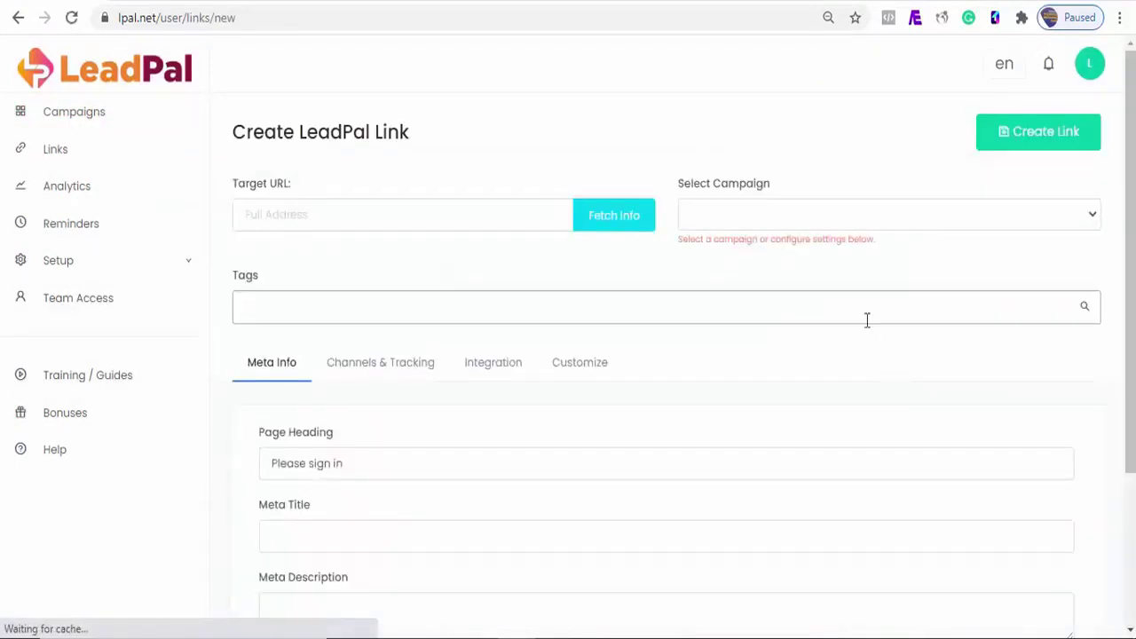
pyautogui.click(806, 223)
pyautogui.click(765, 259)
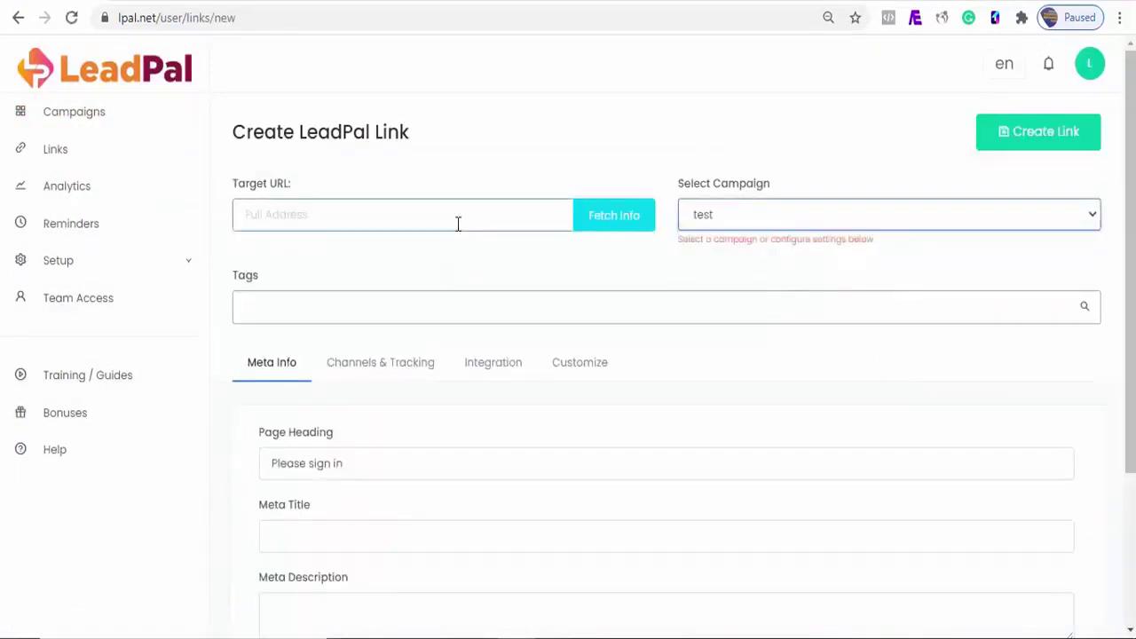
pyautogui.click(456, 223)
pyautogui.click(310, 293)
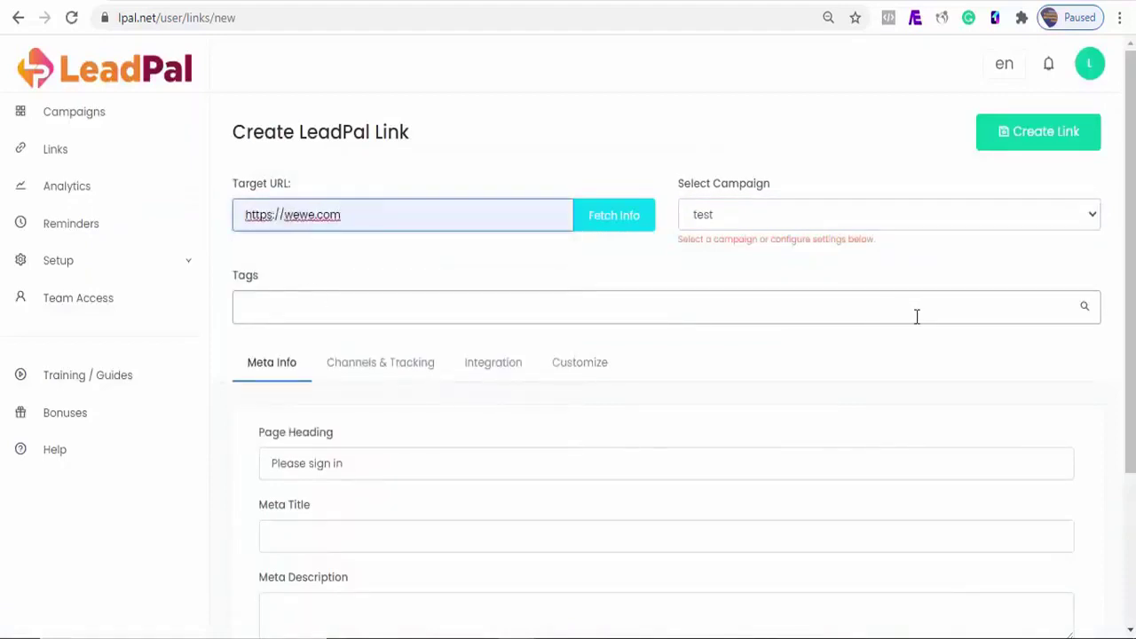
pyautogui.moveTo(1131, 160); pyautogui.dragTo(1131, 160)
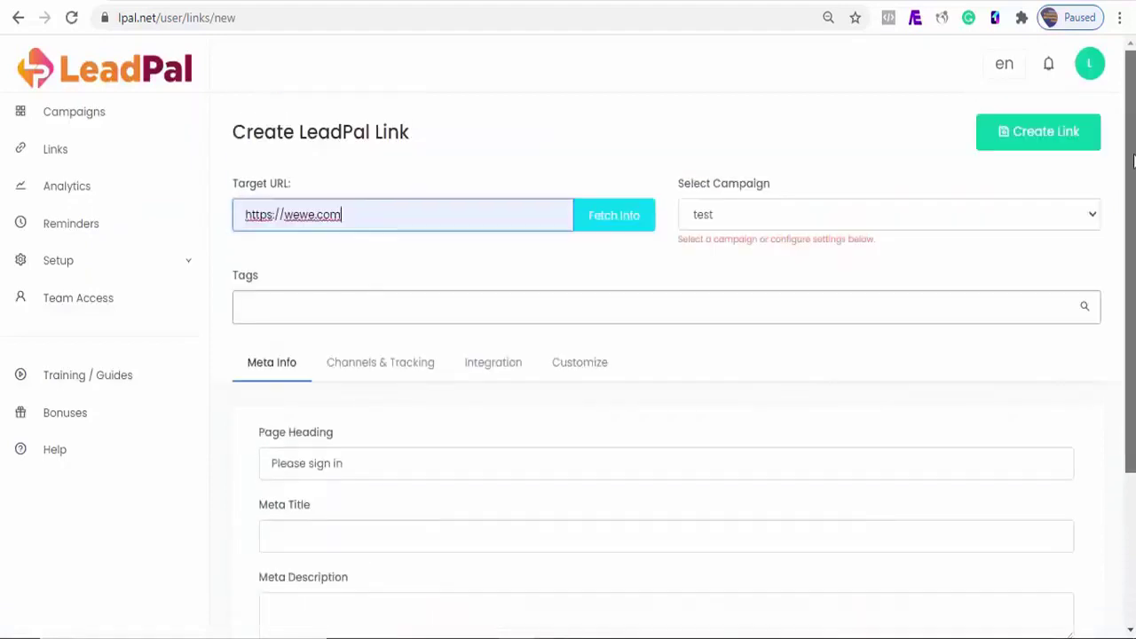
pyautogui.click(1077, 147)
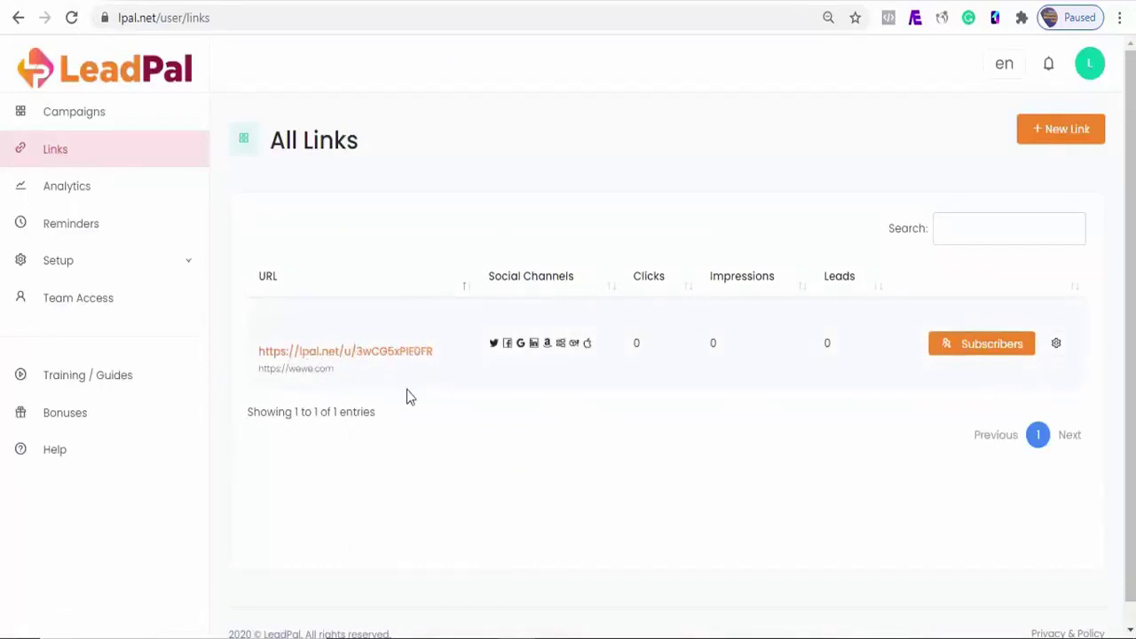
# Step: Open the short link, accept cookies, and sign in with Facebook
pyautogui.click(382, 353)
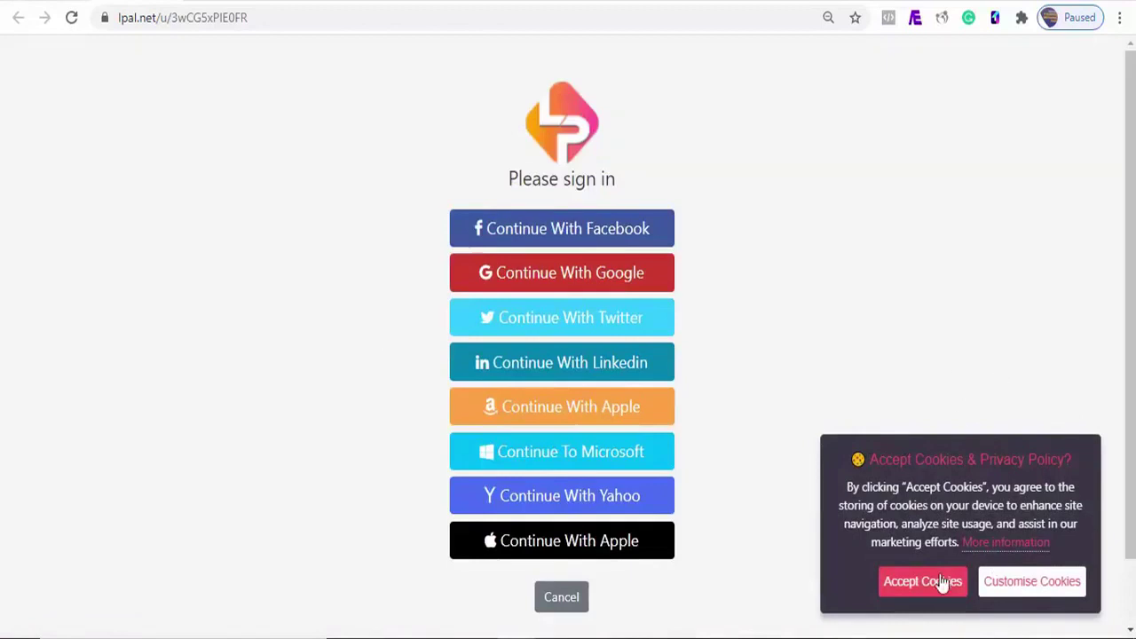
pyautogui.click(1029, 581)
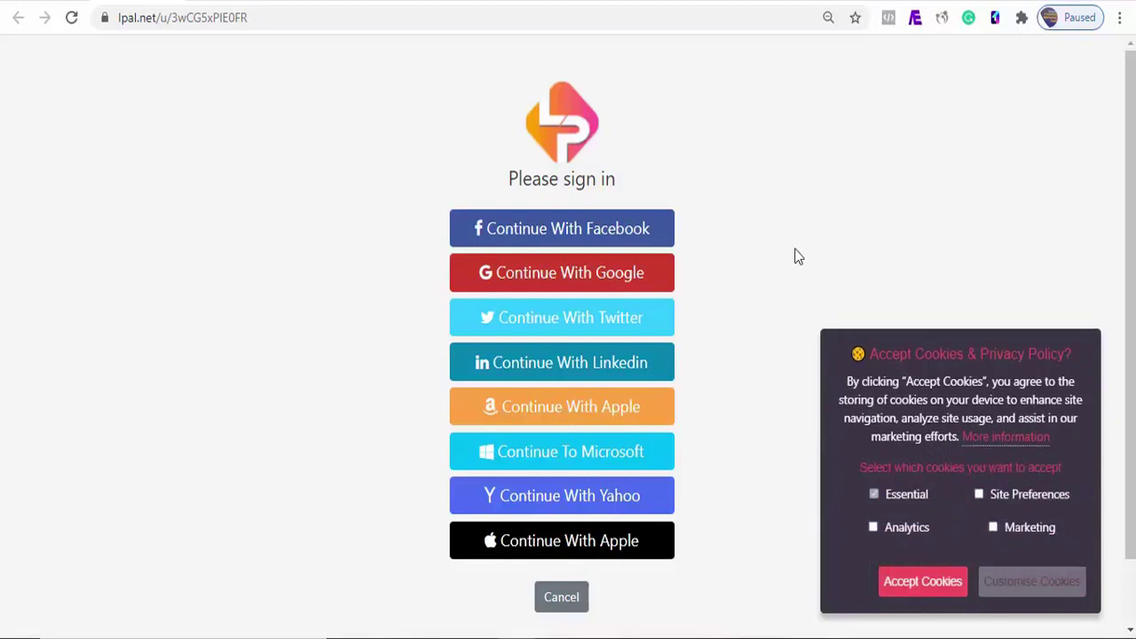
pyautogui.click(929, 585)
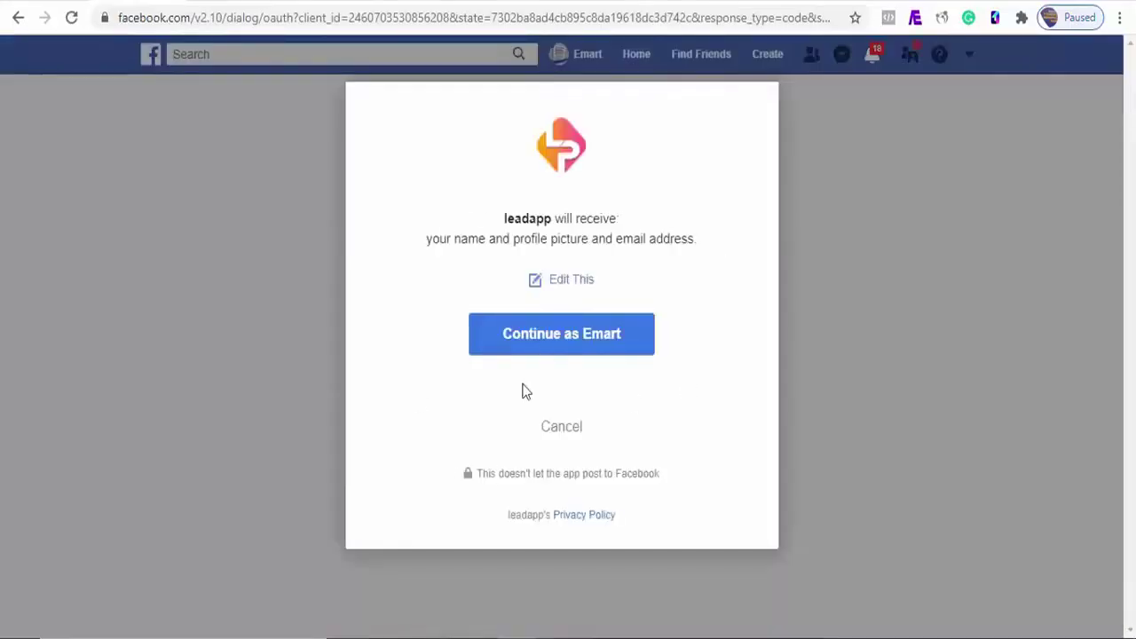
pyautogui.click(568, 349)
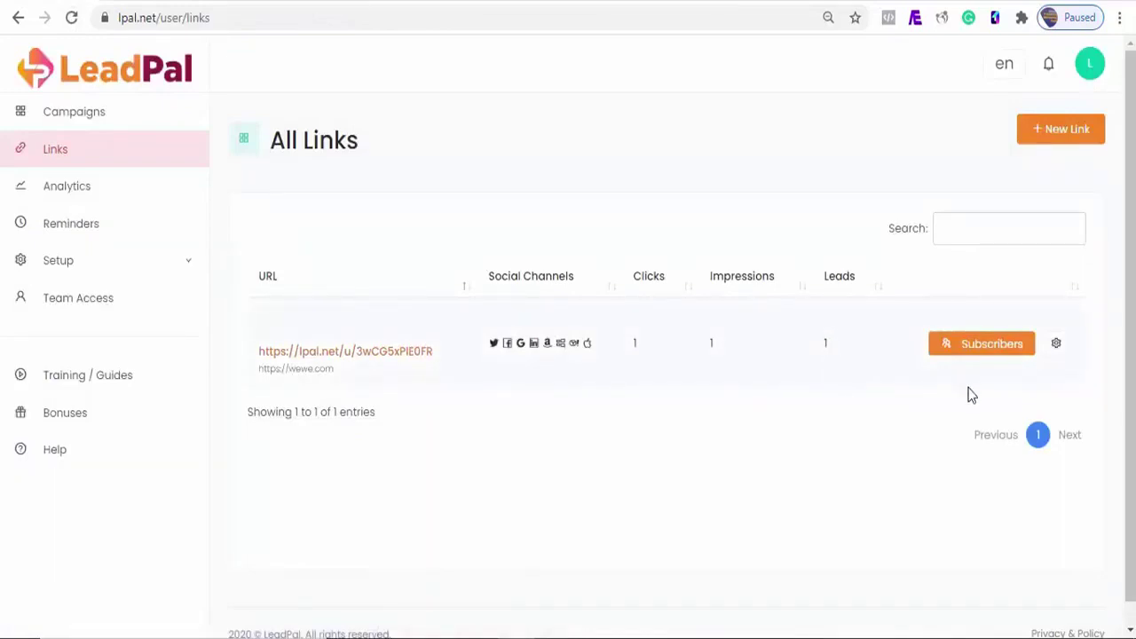
# Step: Open the link's Subscribers list and tick then untick the single Facebook subscriber
pyautogui.click(1000, 361)
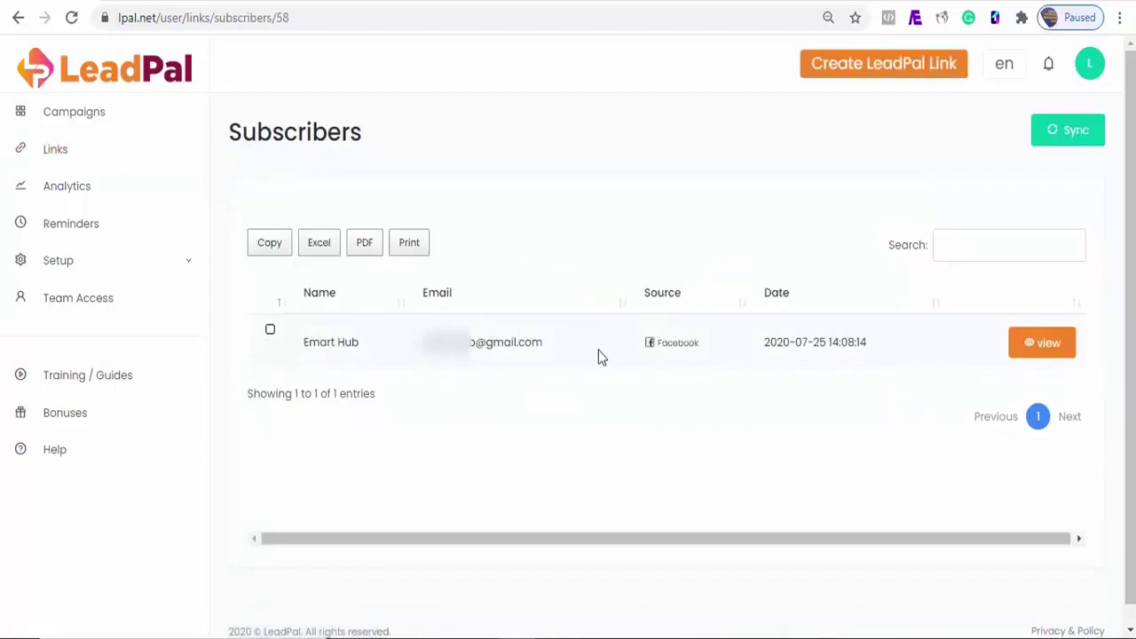
pyautogui.click(270, 331)
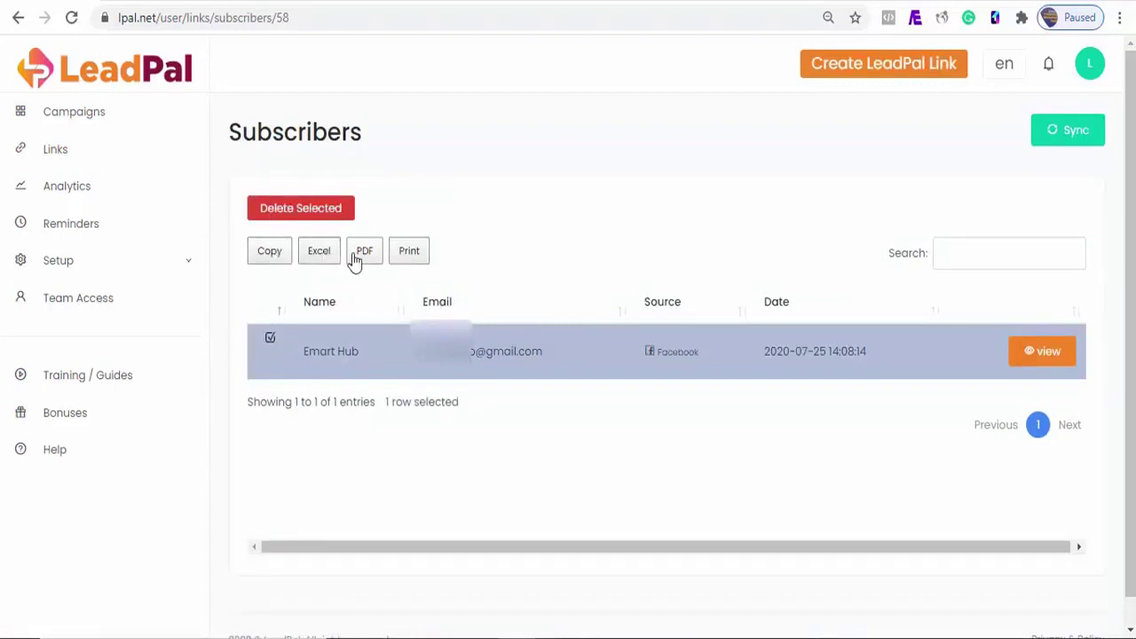
pyautogui.click(270, 340)
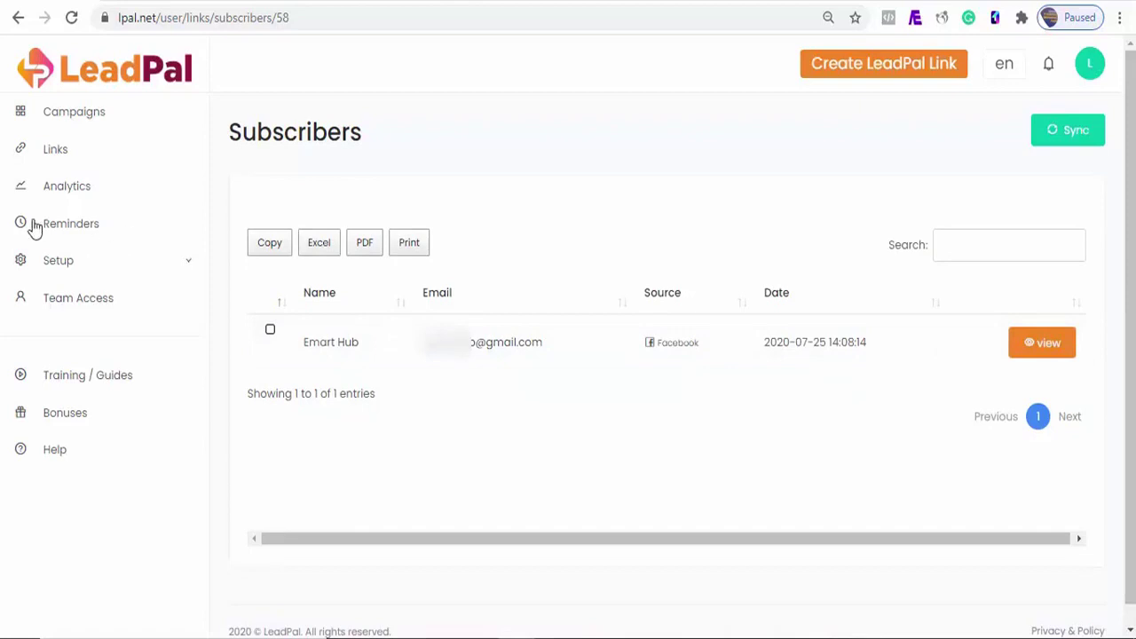
pyautogui.click(95, 235)
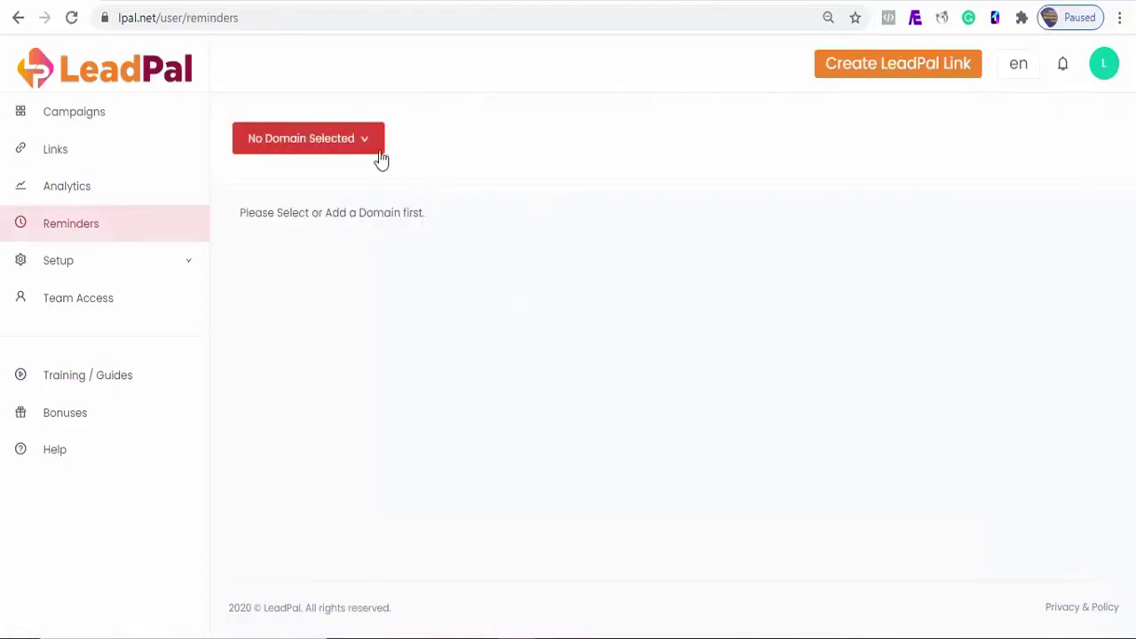
pyautogui.click(370, 153)
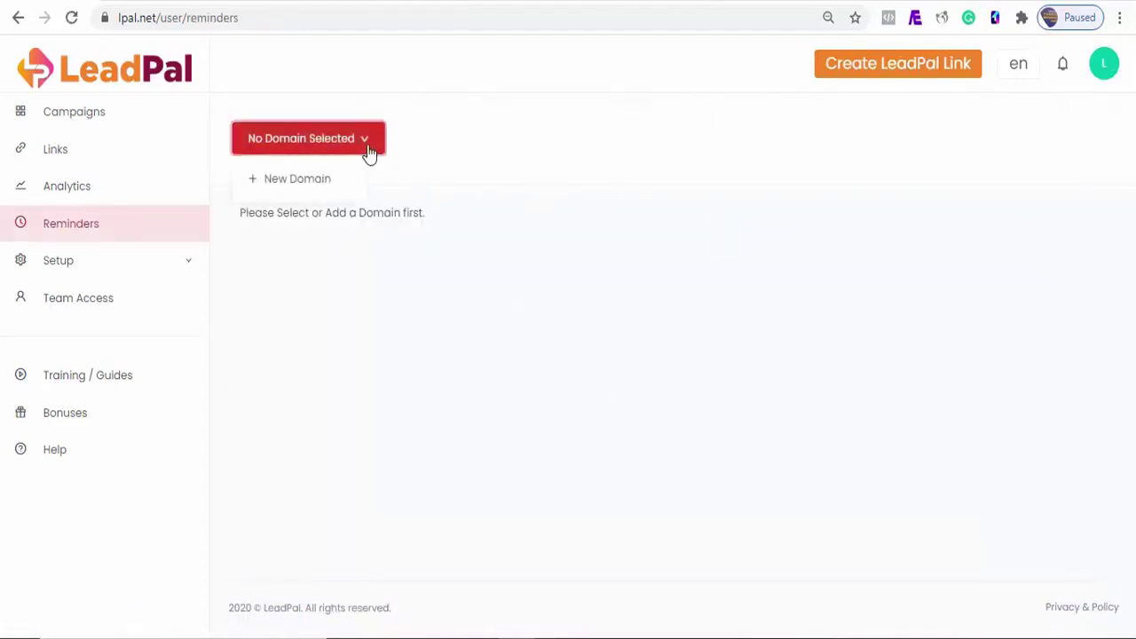
pyautogui.click(299, 186)
pyautogui.click(515, 197)
pyautogui.write('https://training.leadpal.net')
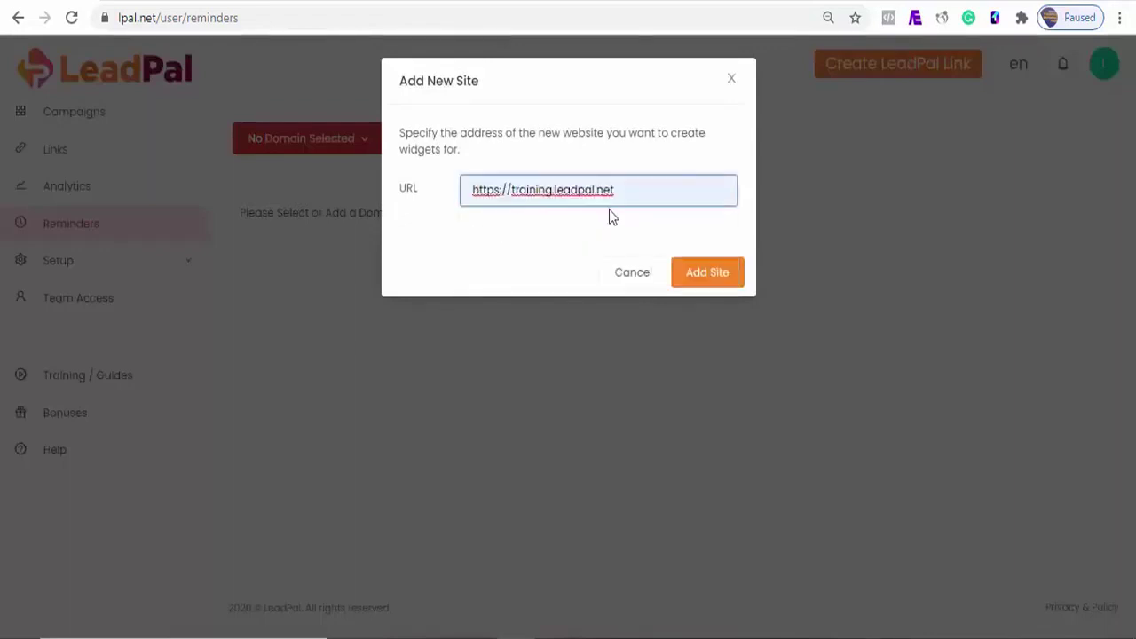
pyautogui.click(730, 273)
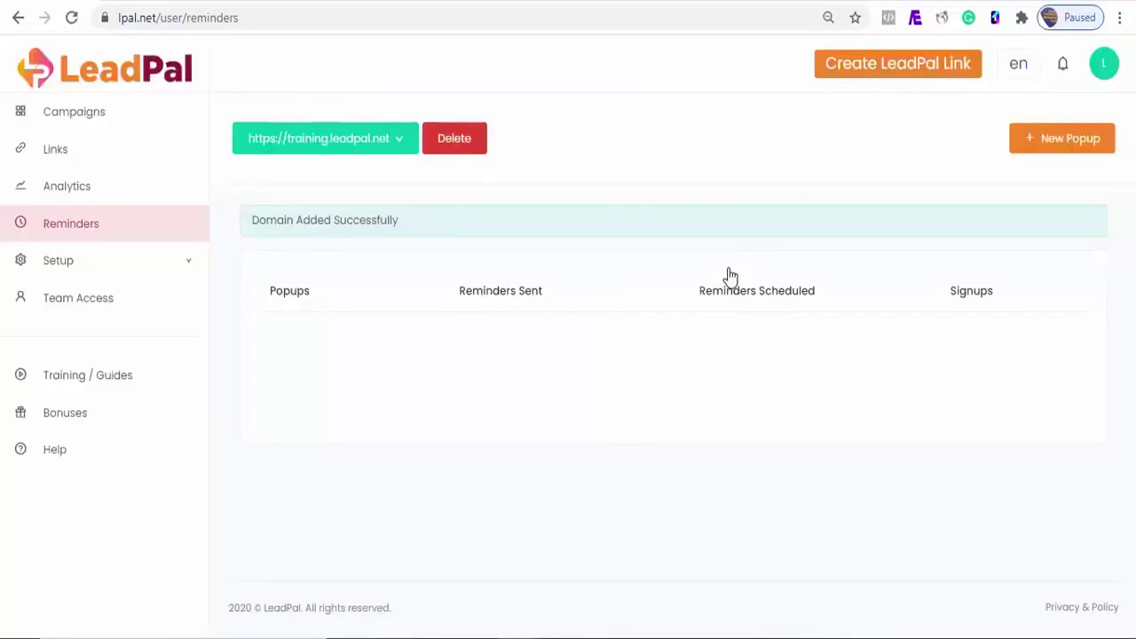
# Step: Create a popup, rename 'Popup #12' to 'newreminder', and set its type to Event
pyautogui.click(1062, 142)
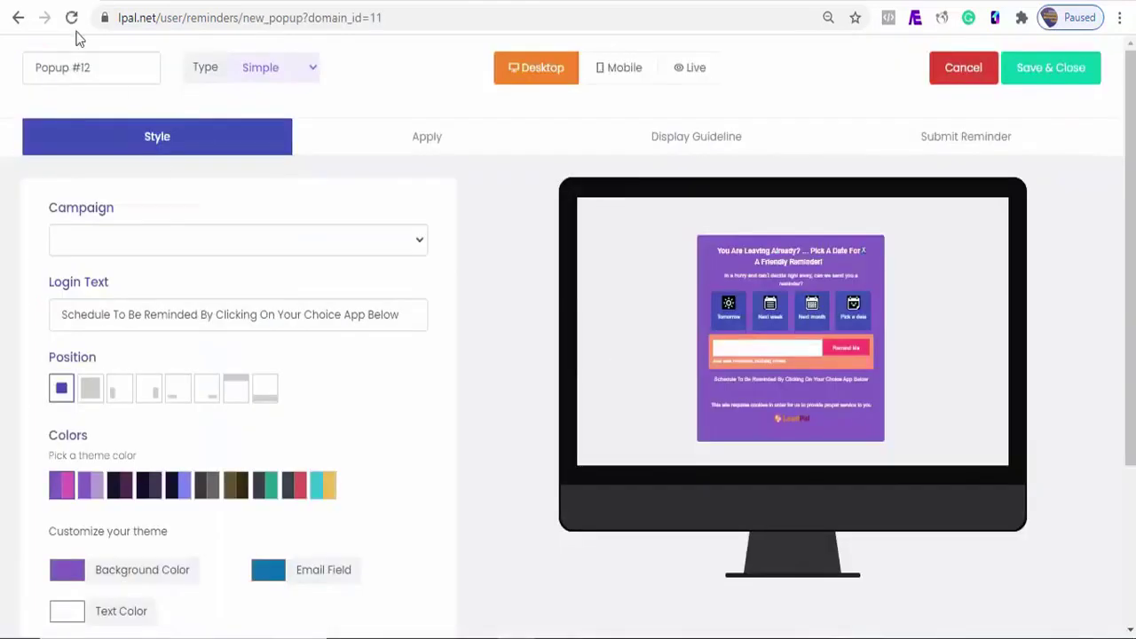
pyautogui.click(107, 76)
pyautogui.moveTo(107, 72); pyautogui.dragTo(30, 71)
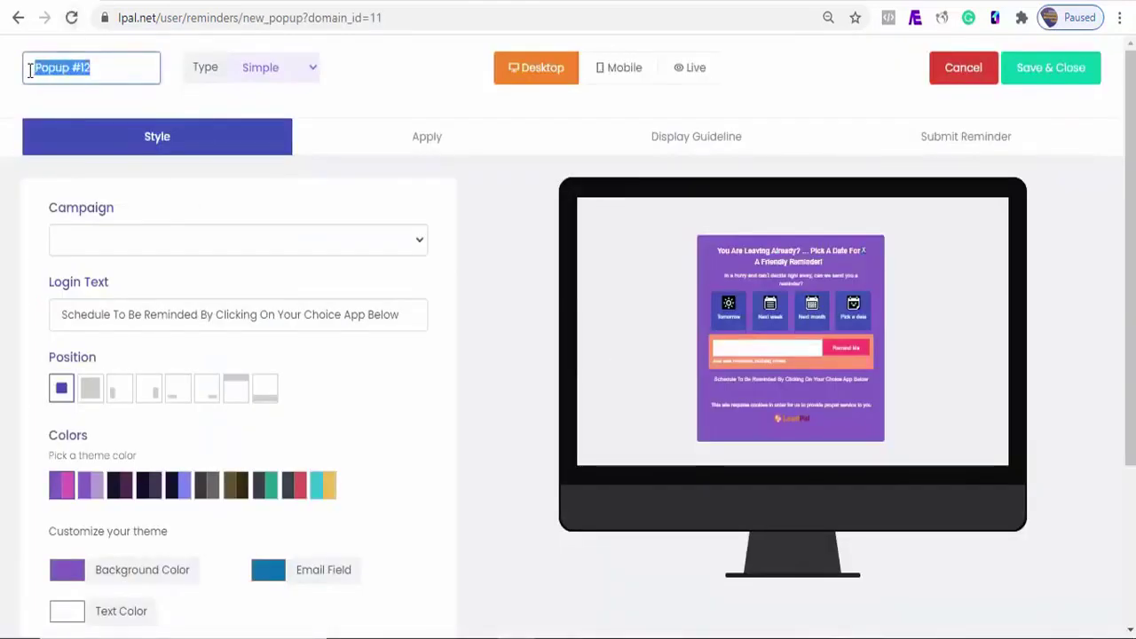
pyautogui.write('newreminder')
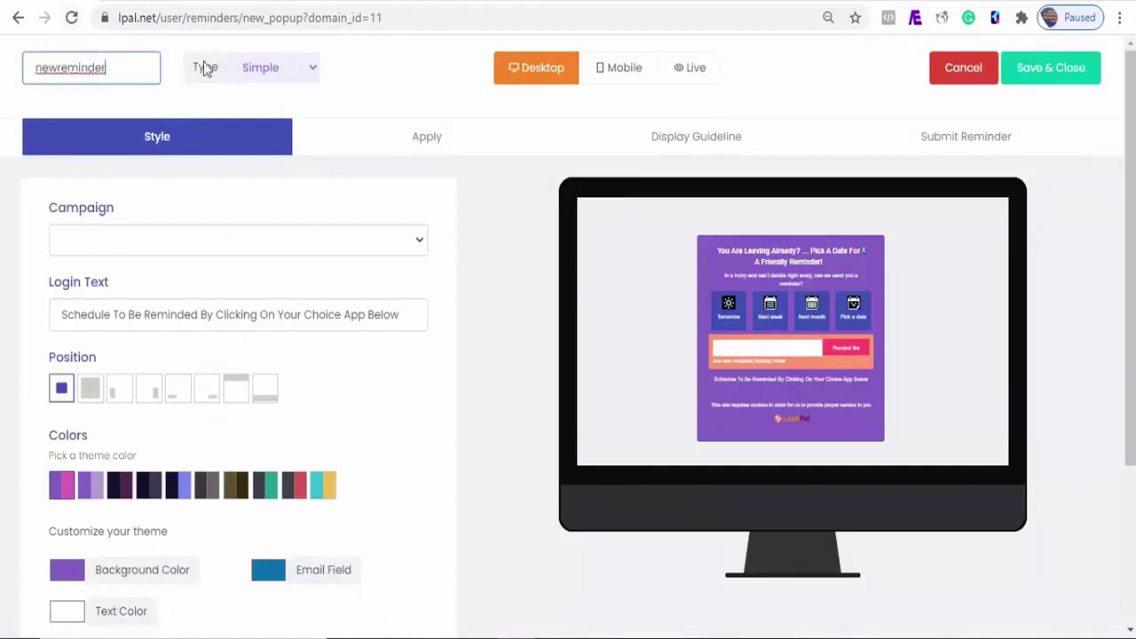
pyautogui.click(311, 69)
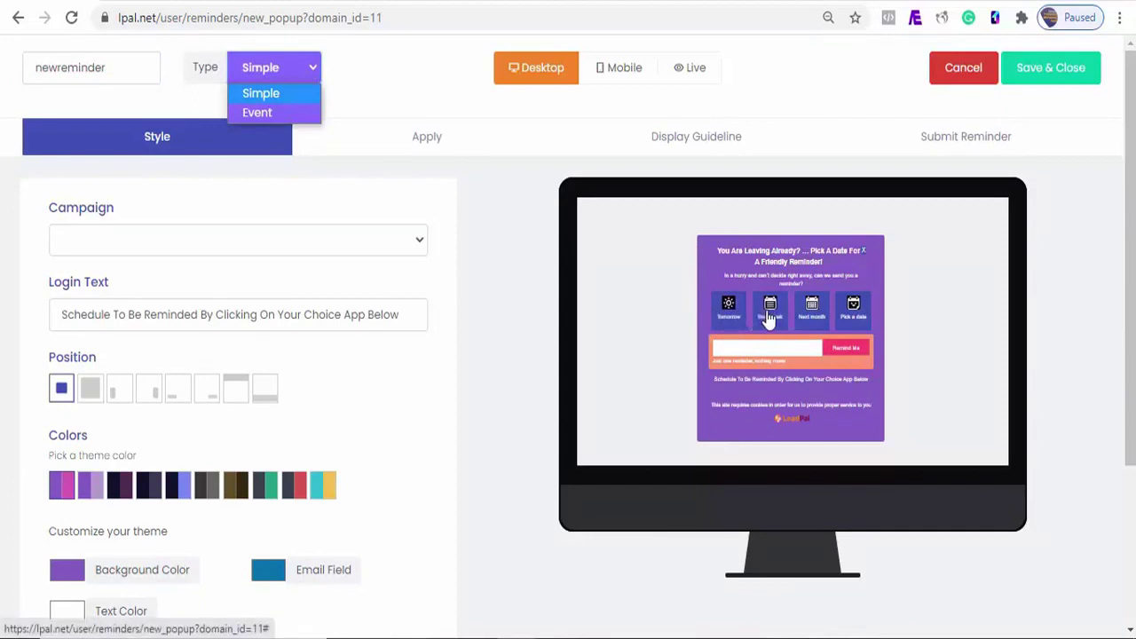
pyautogui.click(256, 112)
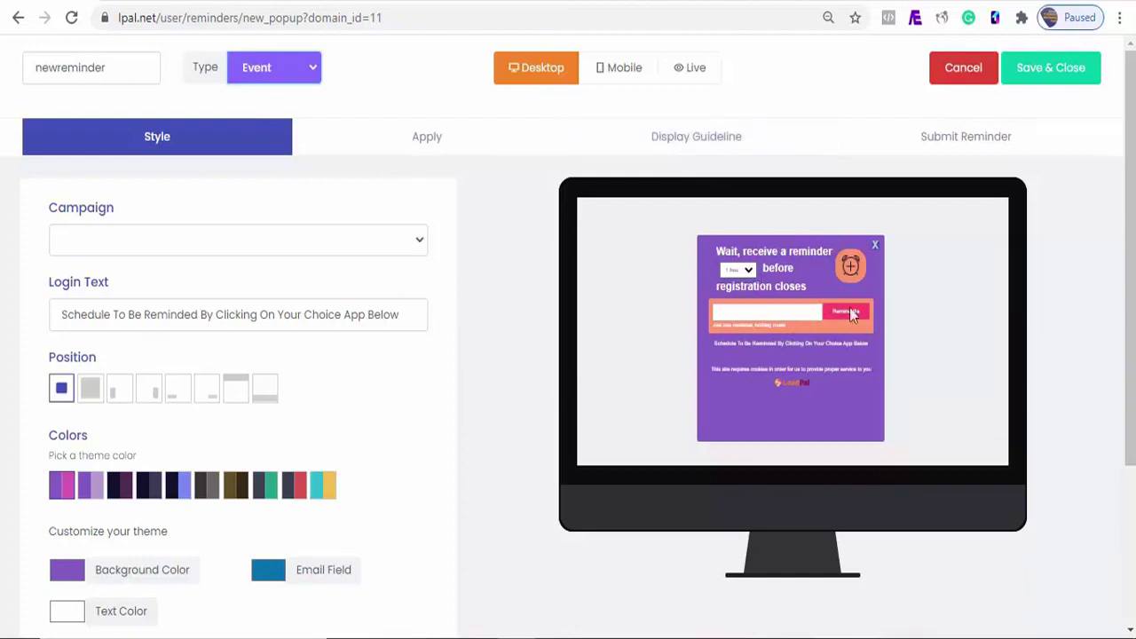
# Step: Assign the test campaign to the popup and, after trying each position, make it full-screen
pyautogui.click(423, 252)
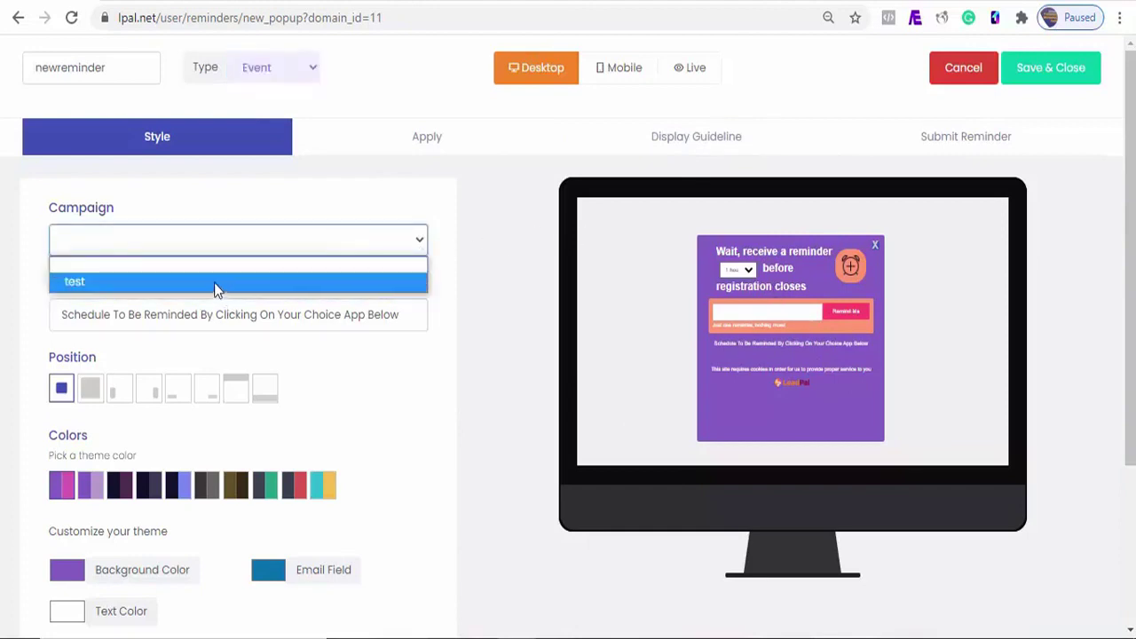
pyautogui.click(206, 284)
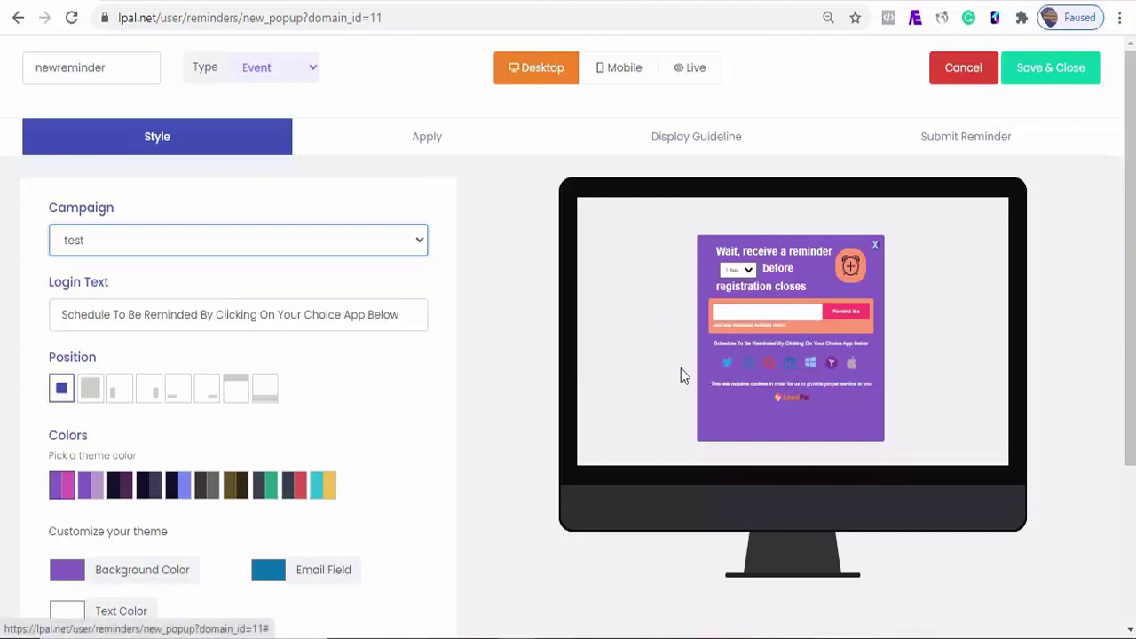
pyautogui.click(88, 392)
pyautogui.click(115, 394)
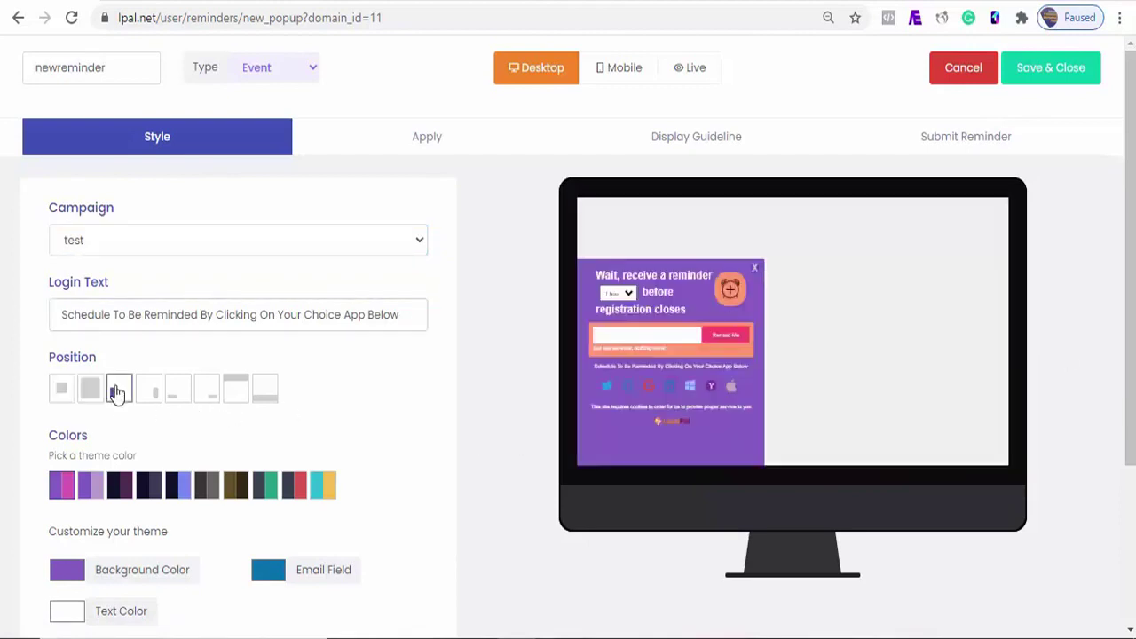
pyautogui.click(150, 393)
pyautogui.click(177, 393)
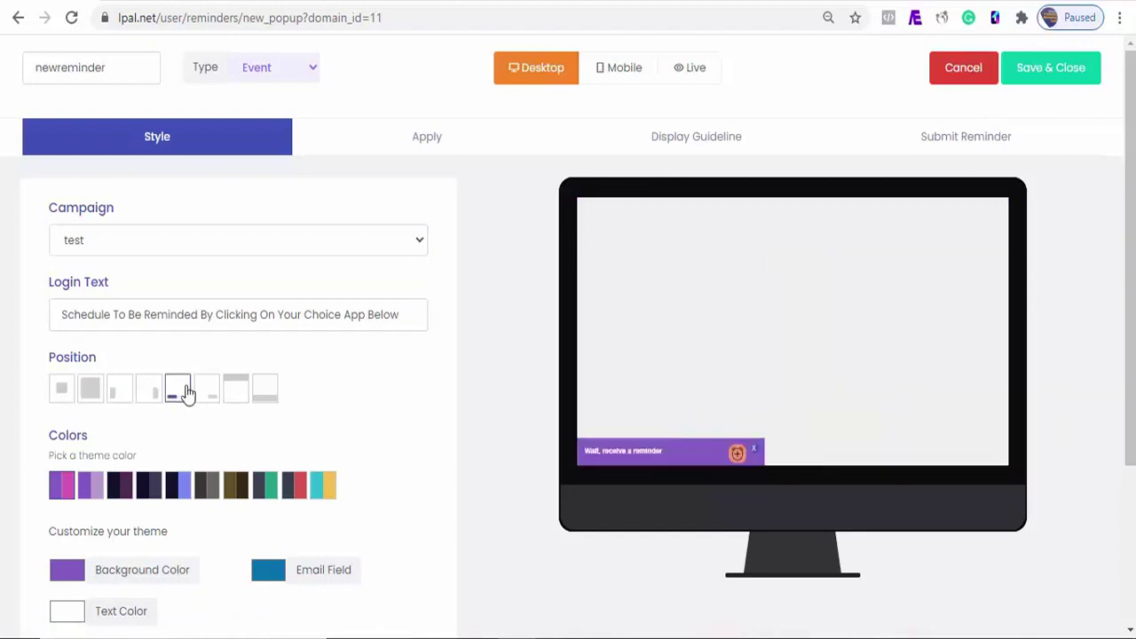
pyautogui.click(206, 393)
pyautogui.click(235, 390)
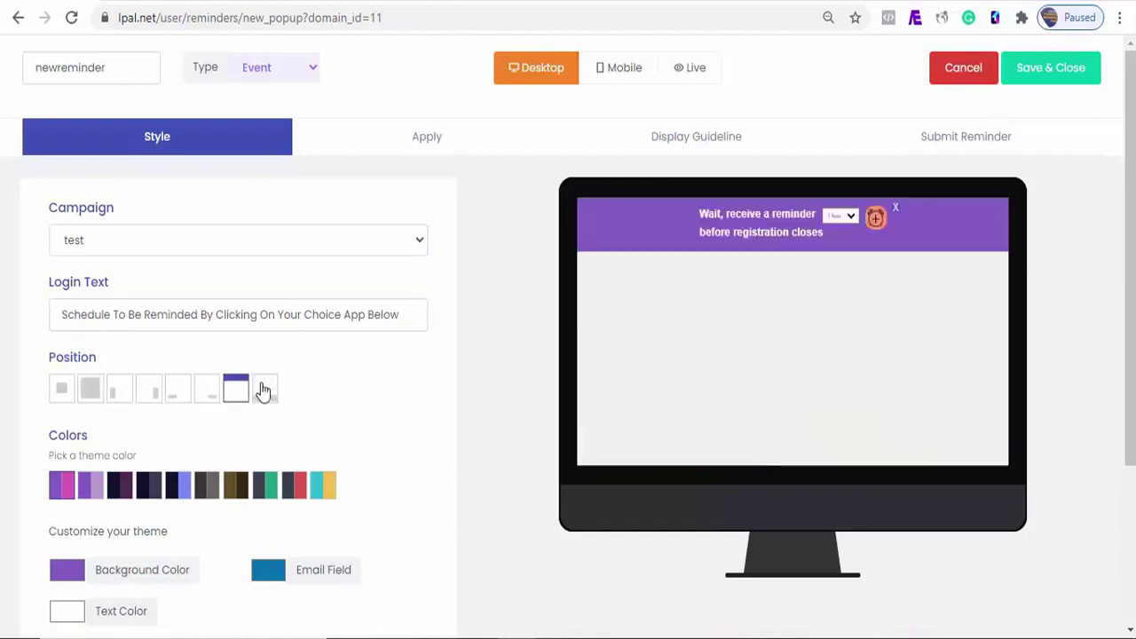
pyautogui.click(265, 390)
pyautogui.click(84, 397)
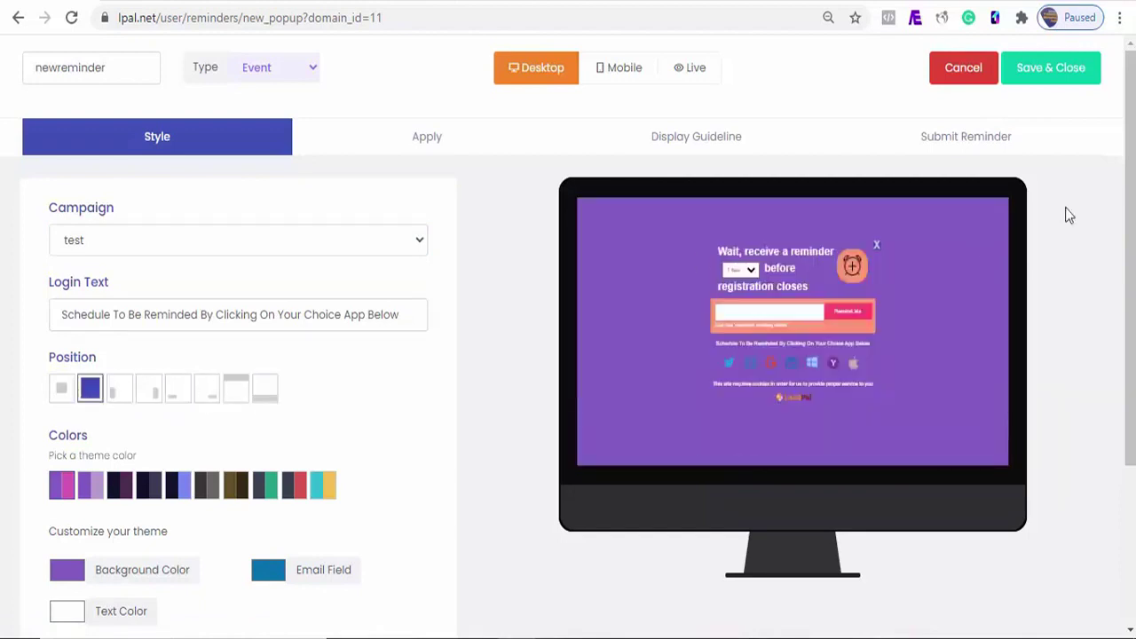
# Step: Set the popup's entrance animation to Bounce
pyautogui.scroll(-1, 1130, 266)
pyautogui.scroll(-1, 1129, 293)
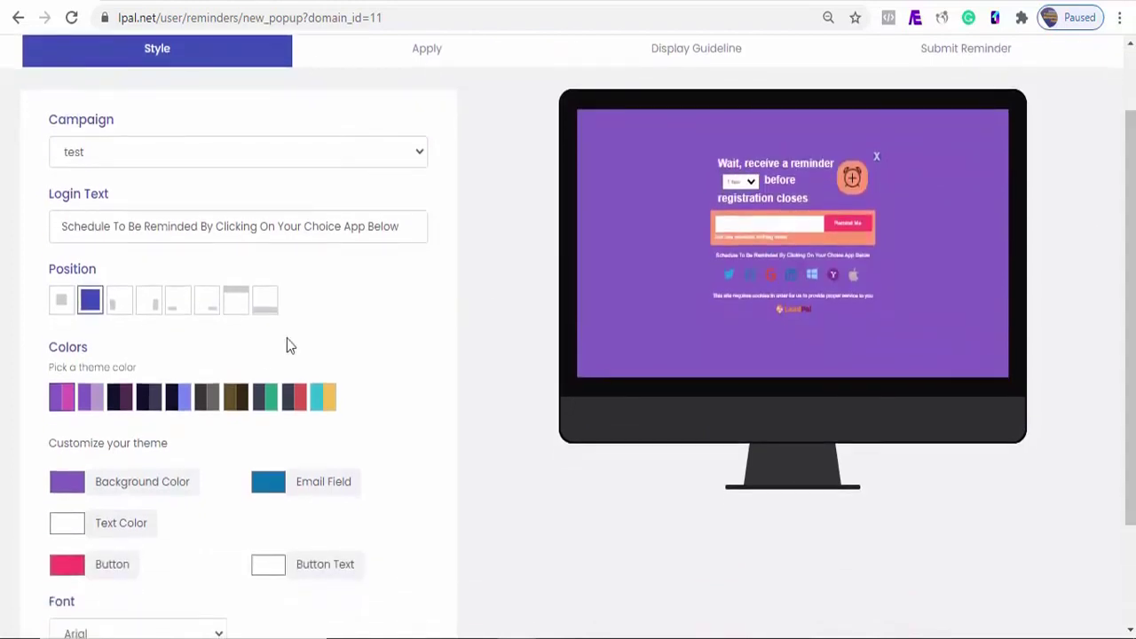
pyautogui.scroll(-3, 647, 398)
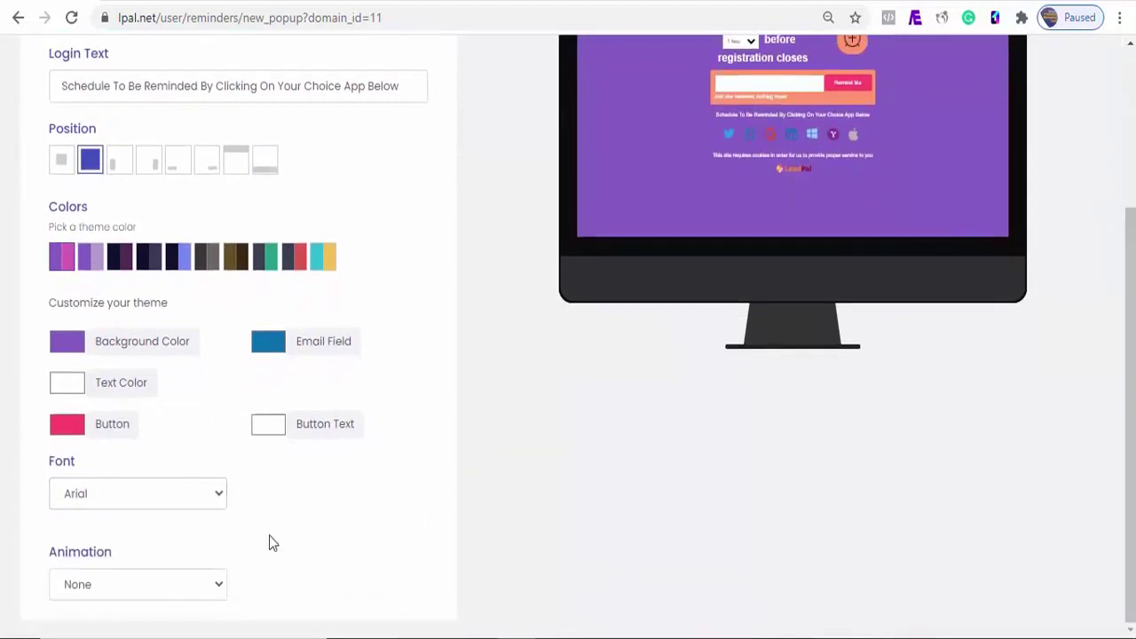
pyautogui.click(224, 589)
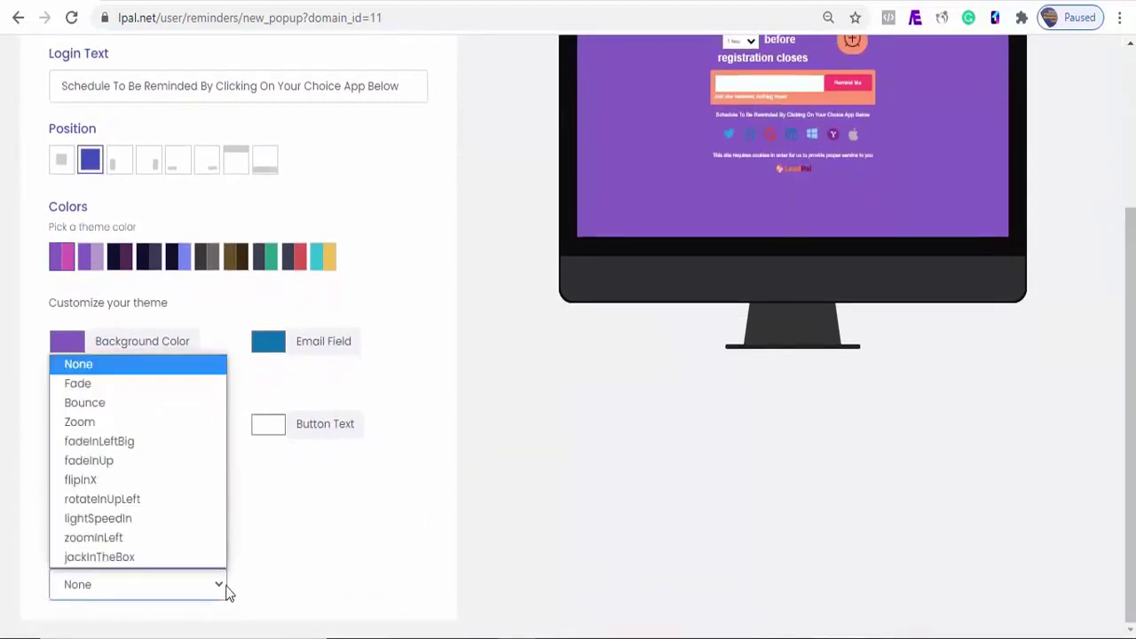
pyautogui.click(163, 403)
pyautogui.moveTo(1131, 256); pyautogui.dragTo(1133, 98)
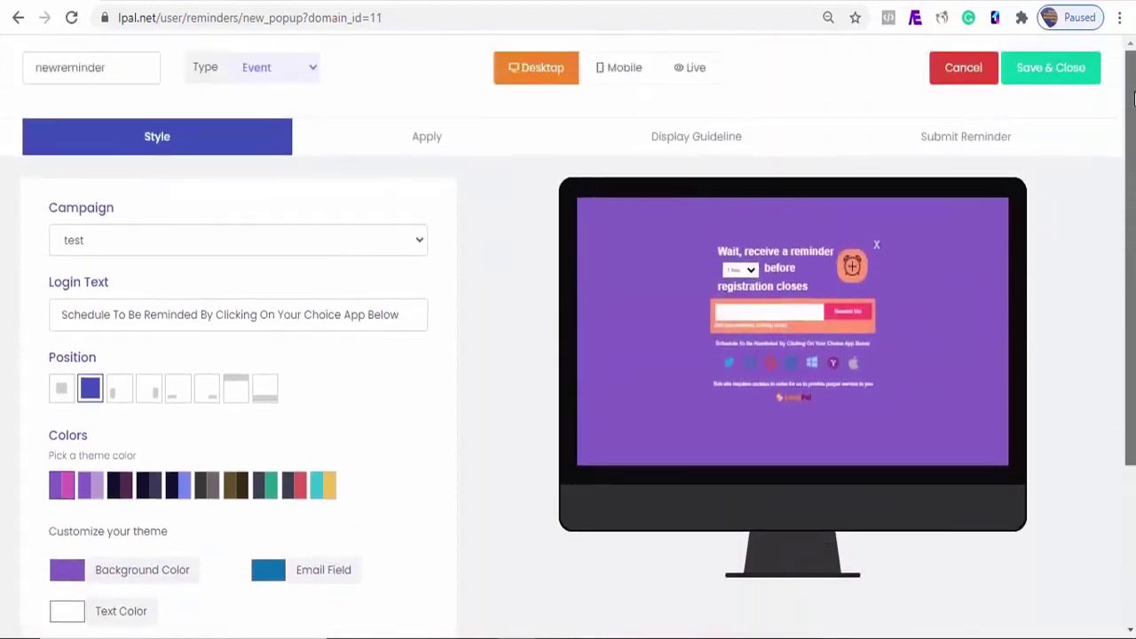
pyautogui.click(422, 135)
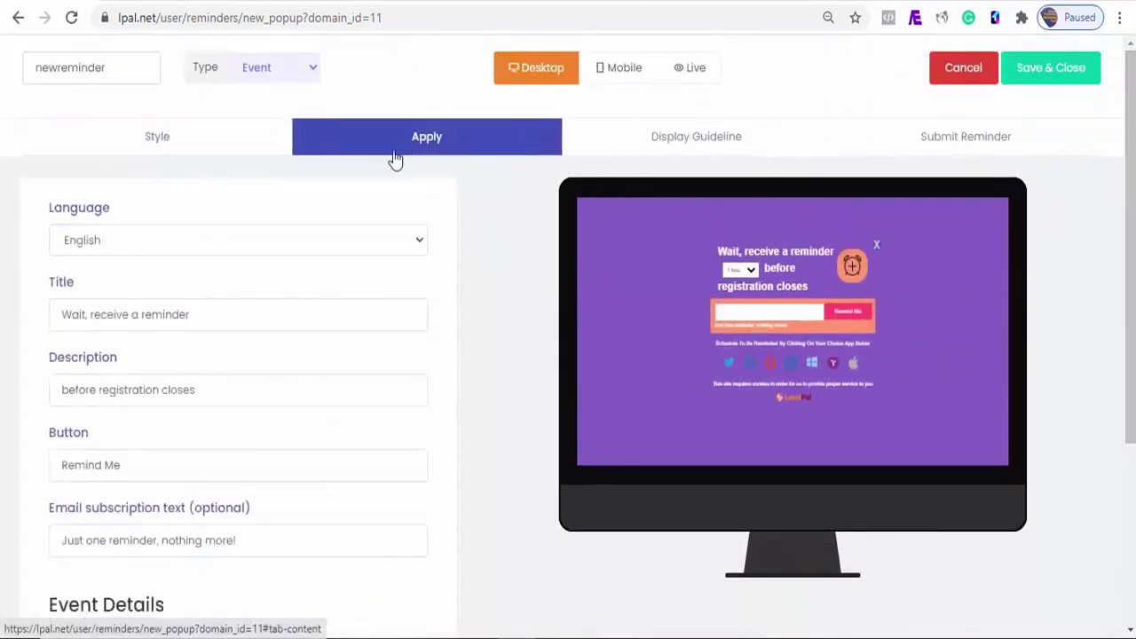
# Step: Keep the popup language as English and select the title 'Wait, receive a reminder'
pyautogui.click(410, 245)
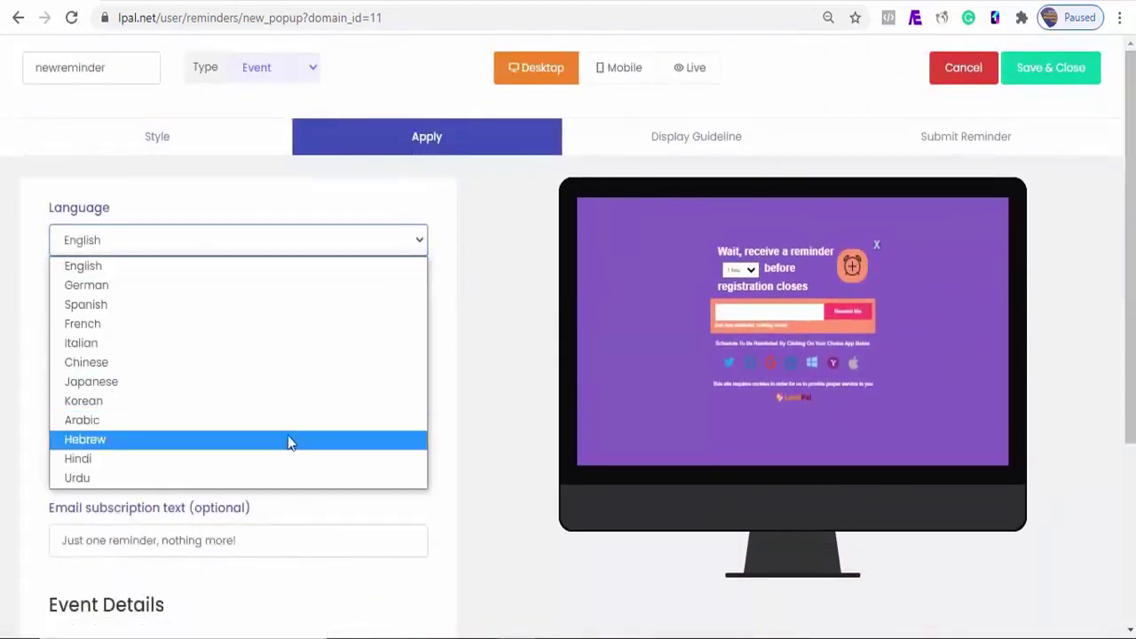
pyautogui.click(509, 312)
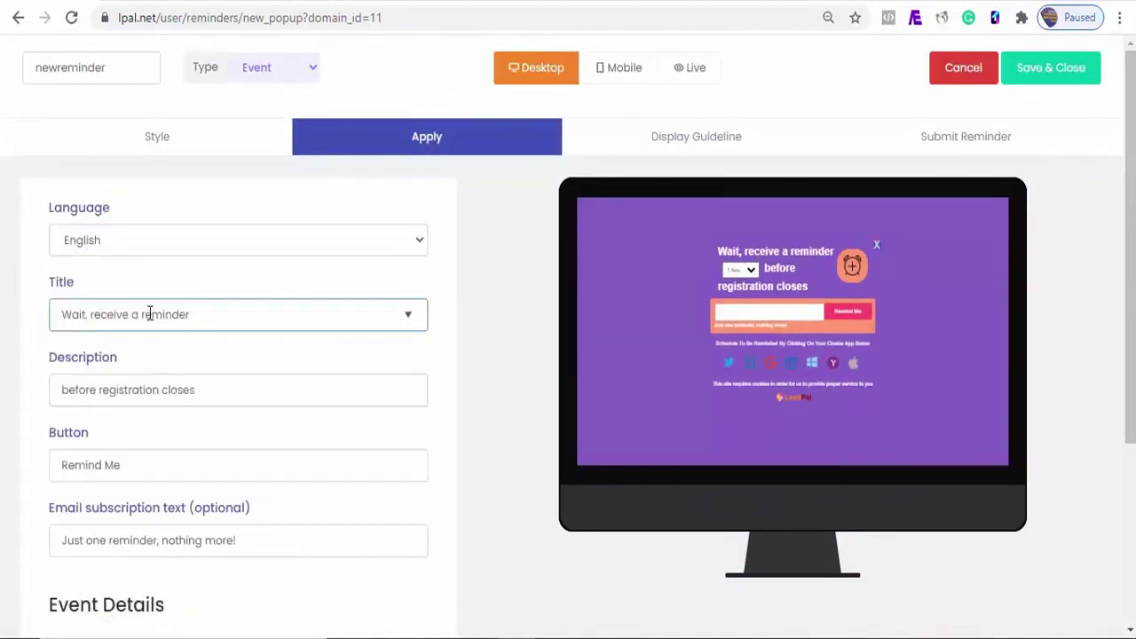
pyautogui.click(816, 250)
pyautogui.click(173, 315)
pyautogui.tripleClick(169, 315)
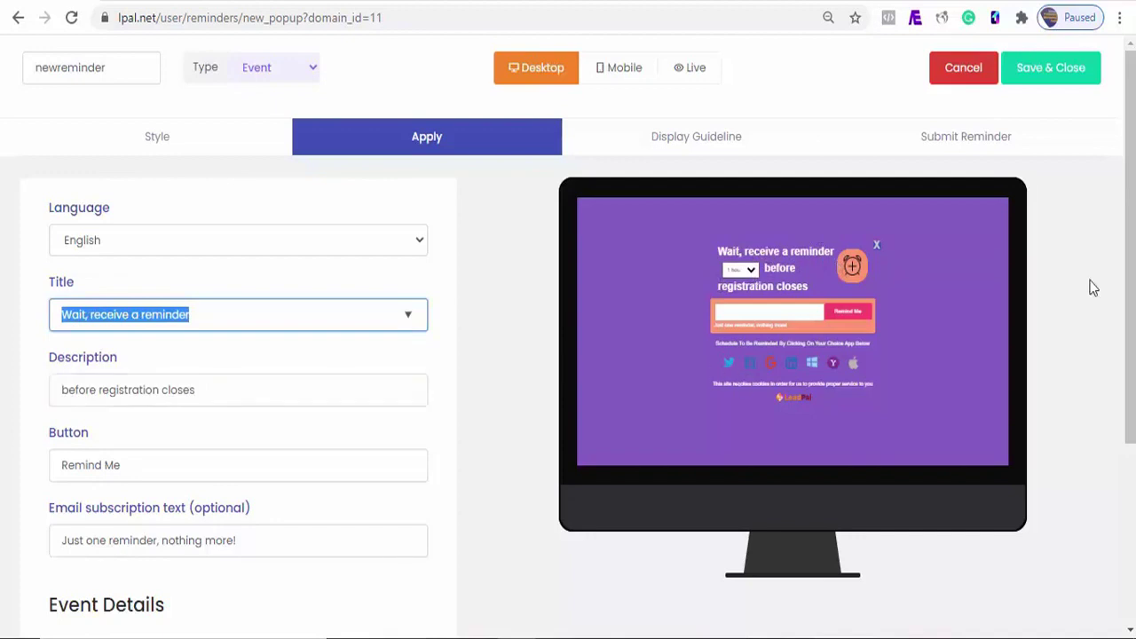
# Step: Set the event date to 07/26/2020 01:15 AM
pyautogui.scroll(-1, 940, 267)
pyautogui.scroll(-2, 990, 280)
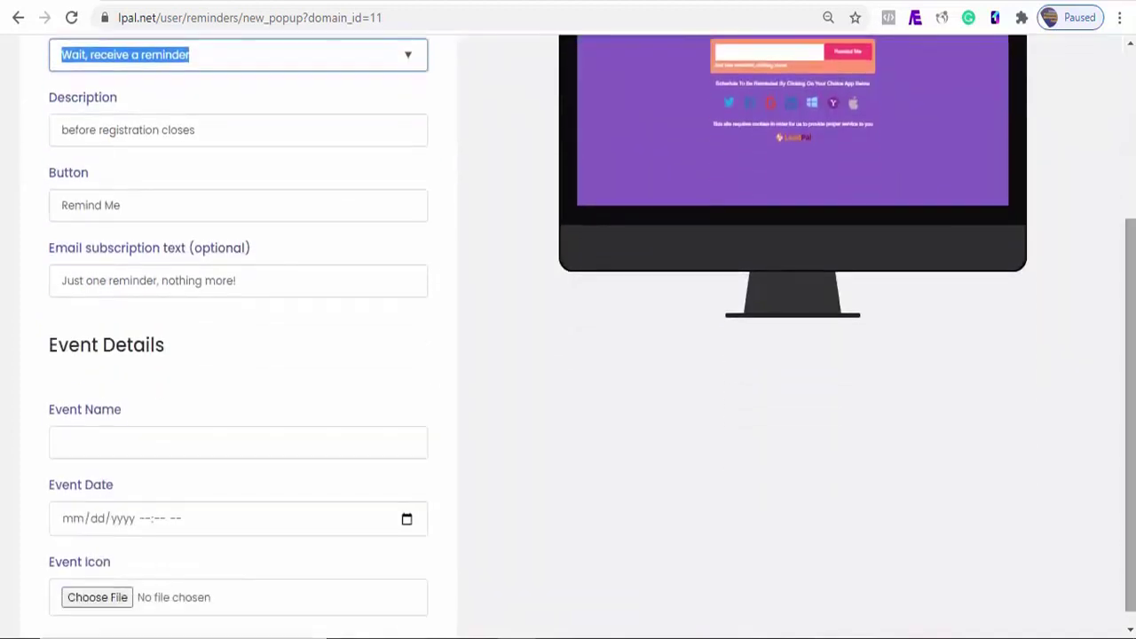
pyautogui.click(406, 522)
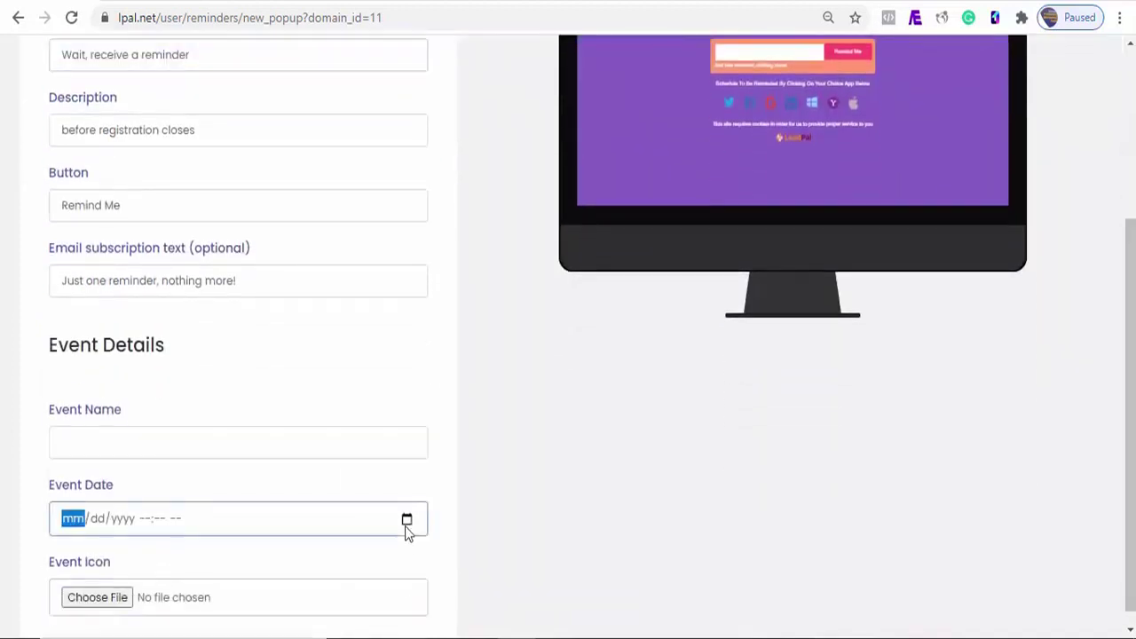
pyautogui.click(235, 390)
pyautogui.click(276, 411)
pyautogui.click(67, 434)
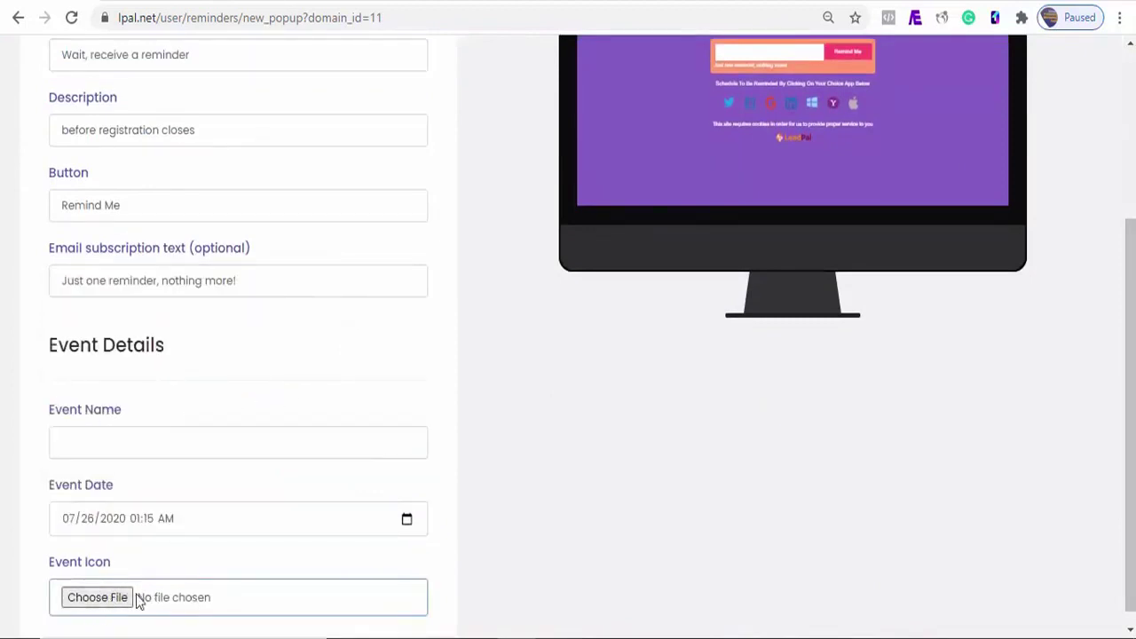
pyautogui.scroll(3, 134, 598)
# Step: On the Display Guideline tab, keep the display moment At Once and show after 1 visit
pyautogui.click(697, 130)
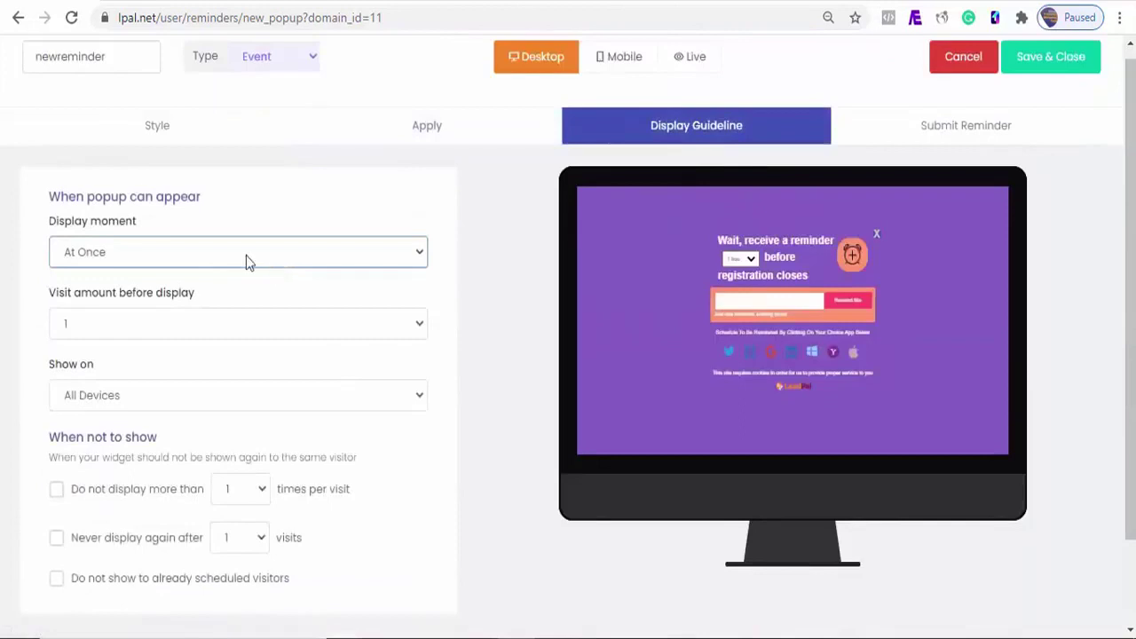
pyautogui.click(345, 266)
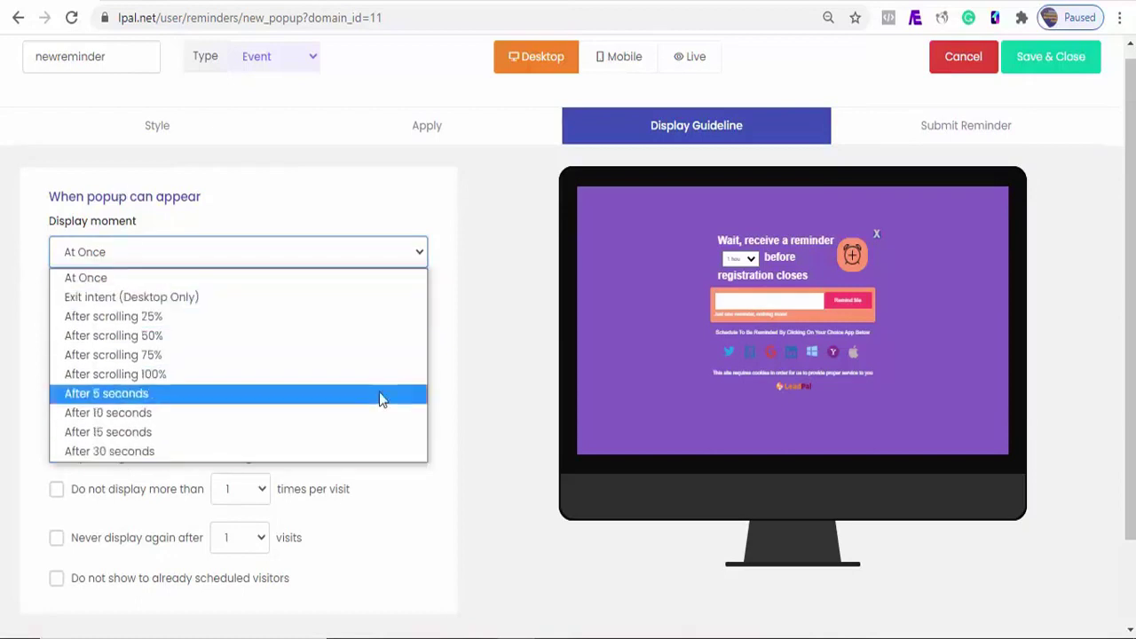
pyautogui.press('Escape')
pyautogui.click(260, 329)
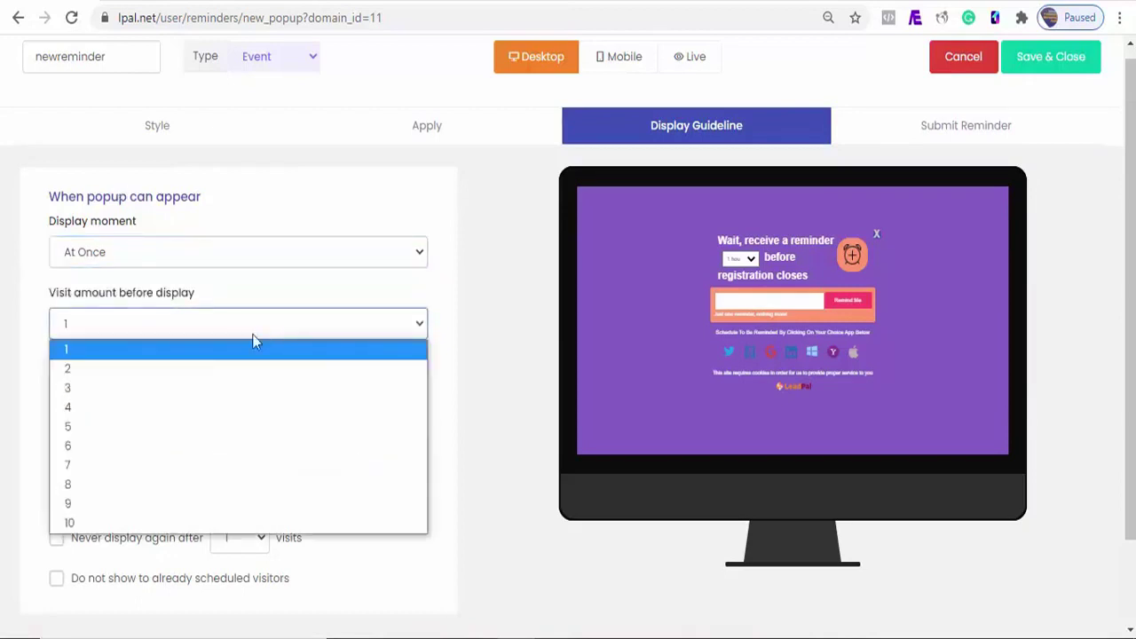
pyautogui.click(147, 348)
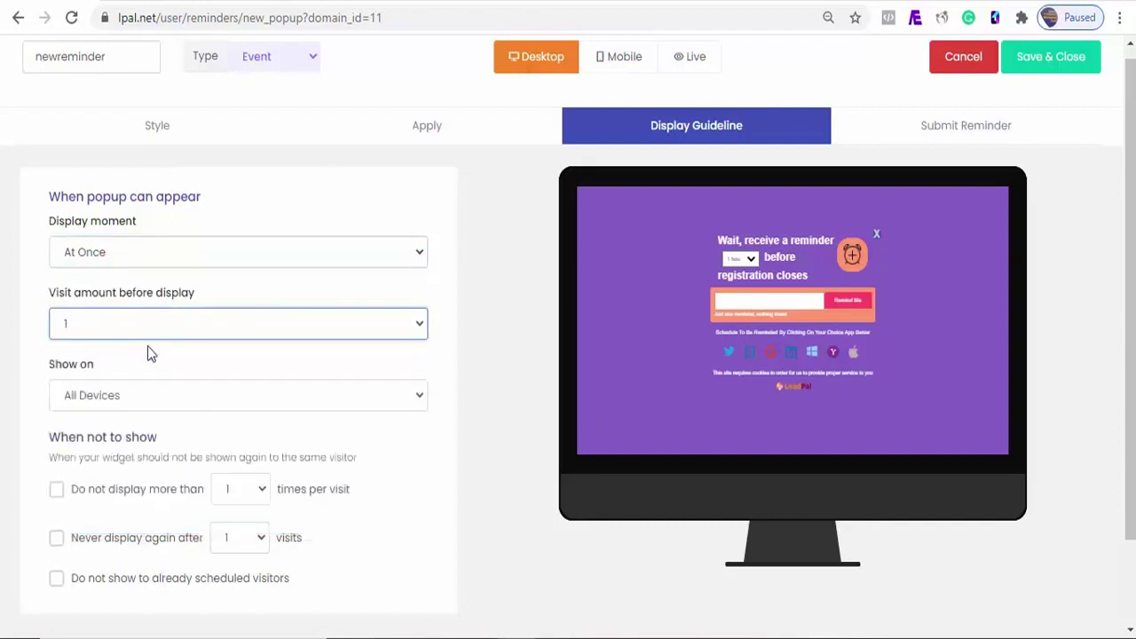
# Step: Keep All Devices, leave never-display-again at 1 visit, and hide the popup from already scheduled visitors
pyautogui.click(265, 398)
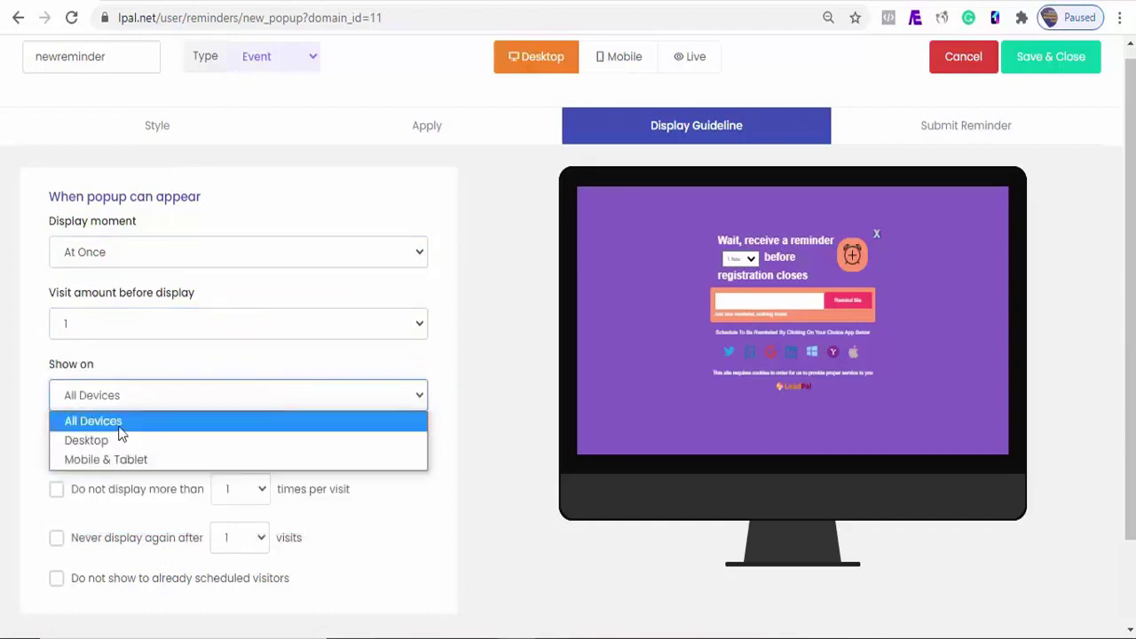
pyautogui.click(107, 421)
pyautogui.scroll(-1, 1118, 231)
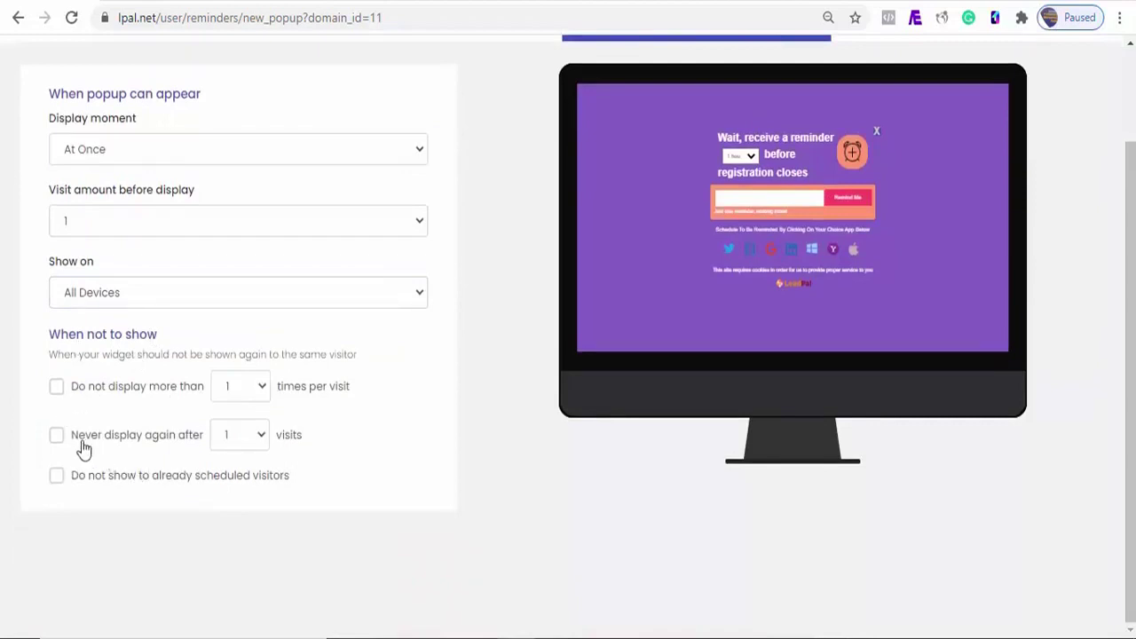
pyautogui.click(261, 444)
pyautogui.click(261, 446)
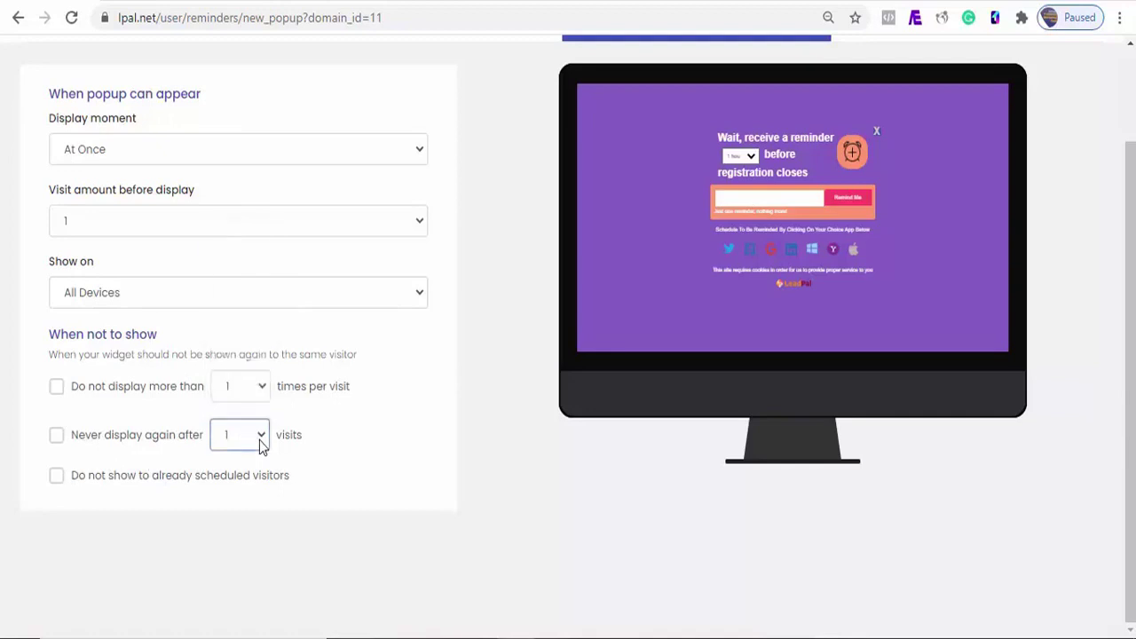
pyautogui.click(56, 479)
pyautogui.scroll(2, 953, 151)
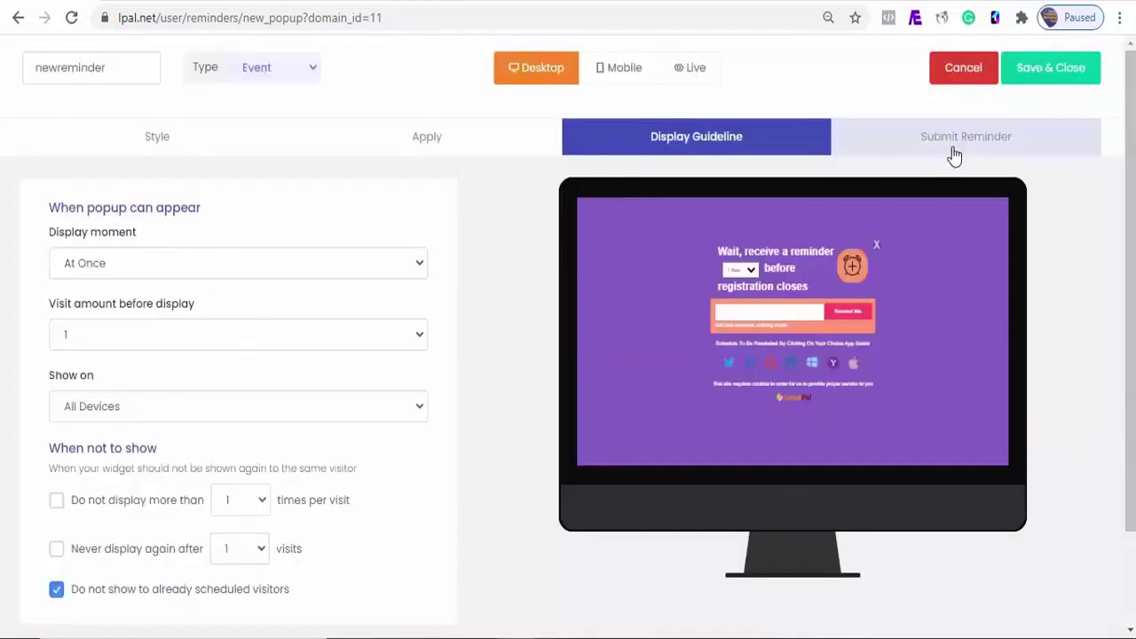
# Step: Save the newreminder popup, enable it from its row menu, and open its embed script
pyautogui.click(952, 152)
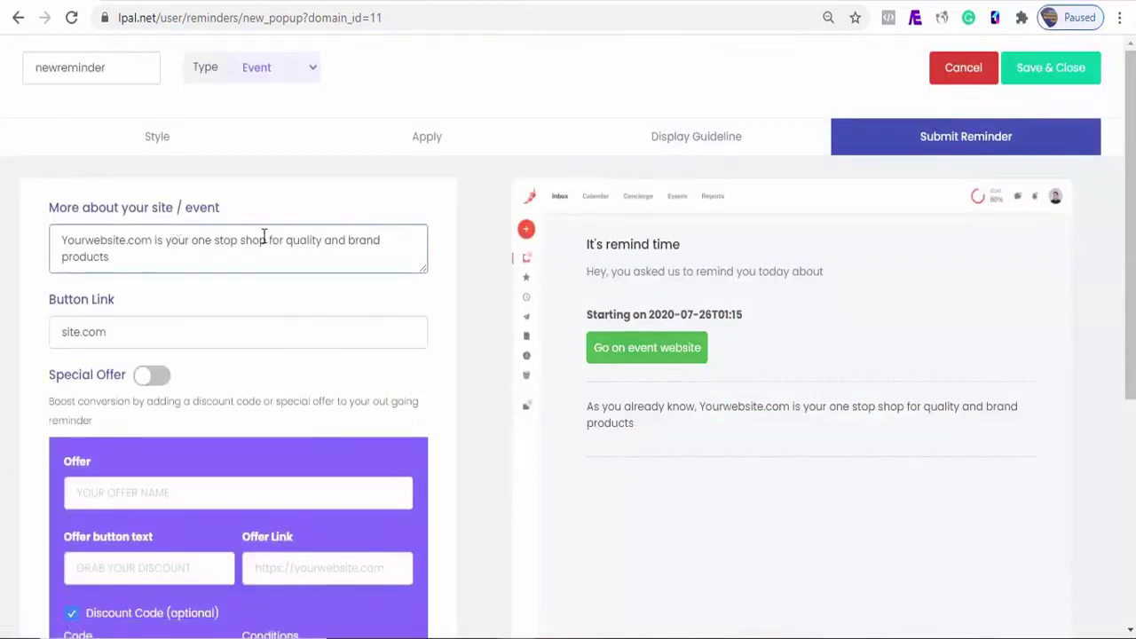
pyautogui.click(1070, 71)
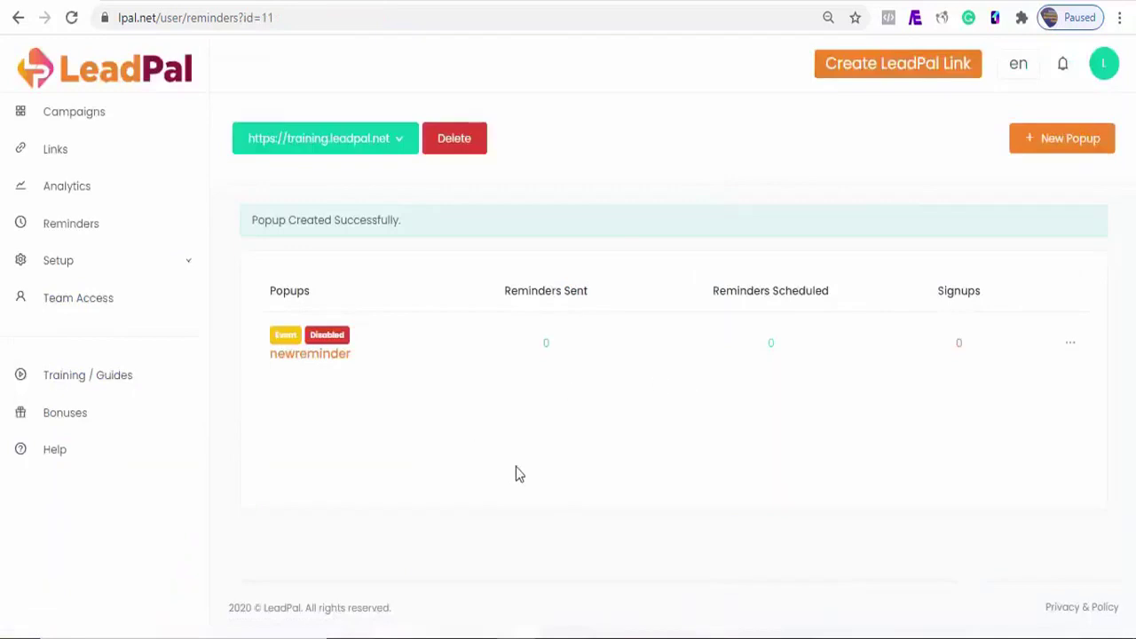
pyautogui.click(1070, 349)
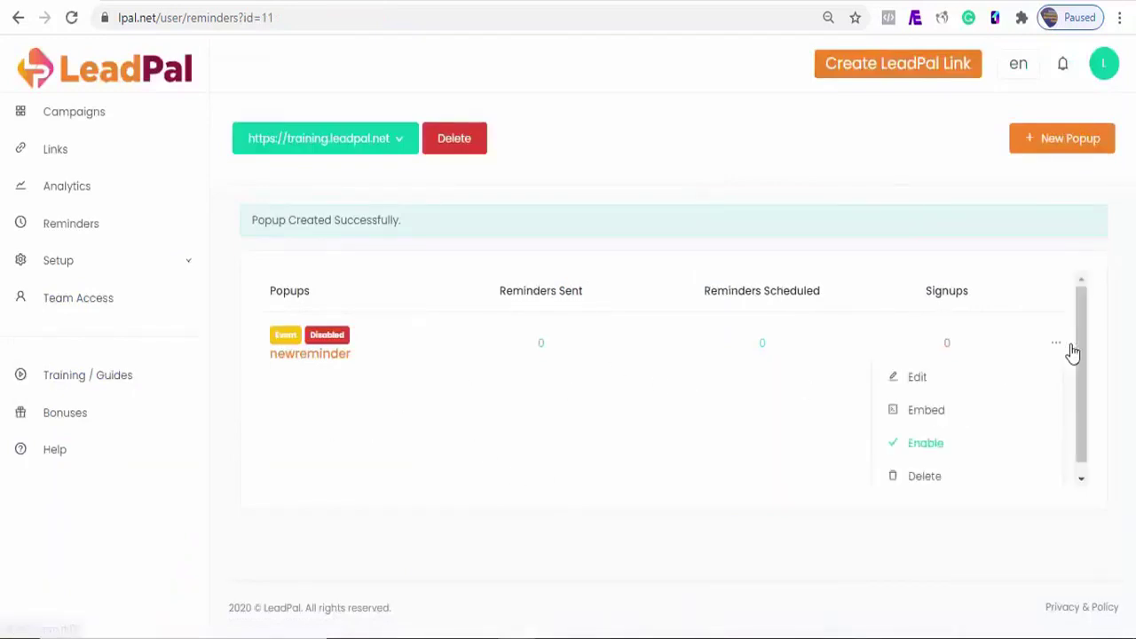
pyautogui.click(924, 451)
pyautogui.click(933, 367)
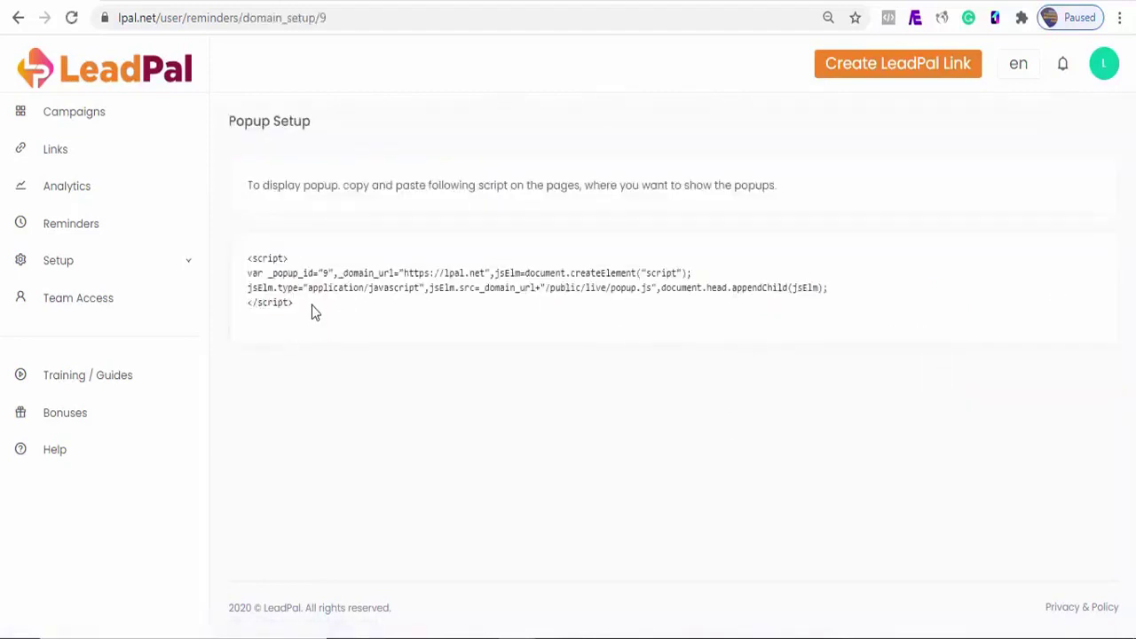
# Step: Select the whole popup embed script and go to the Campaigns list
pyautogui.moveTo(293, 303); pyautogui.dragTo(247, 256)
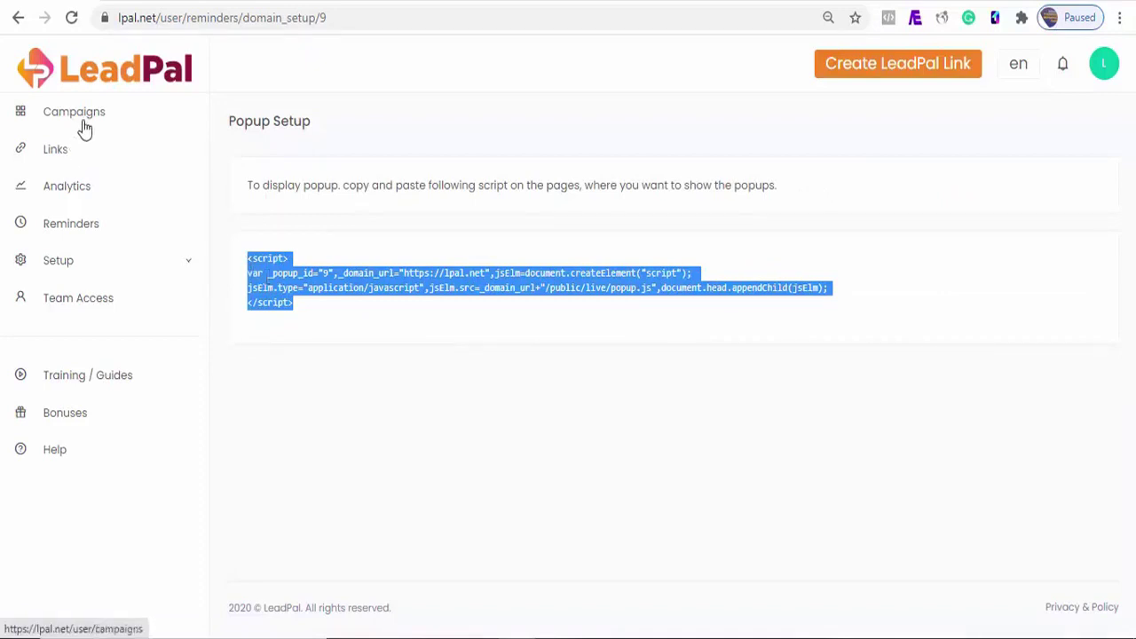
pyautogui.click(58, 151)
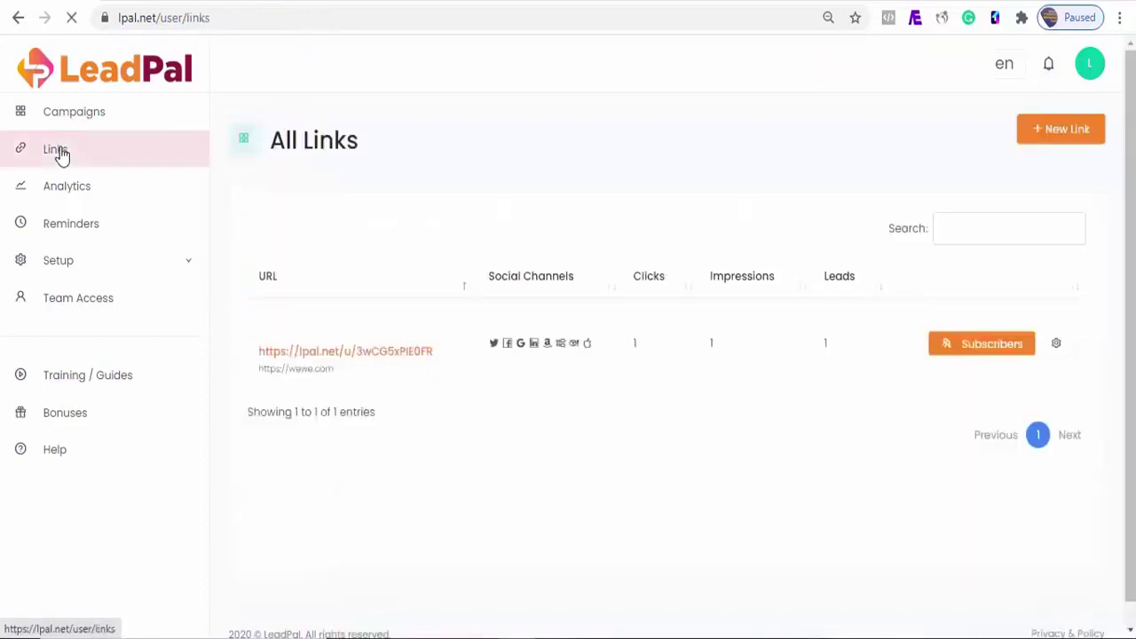
pyautogui.click(109, 124)
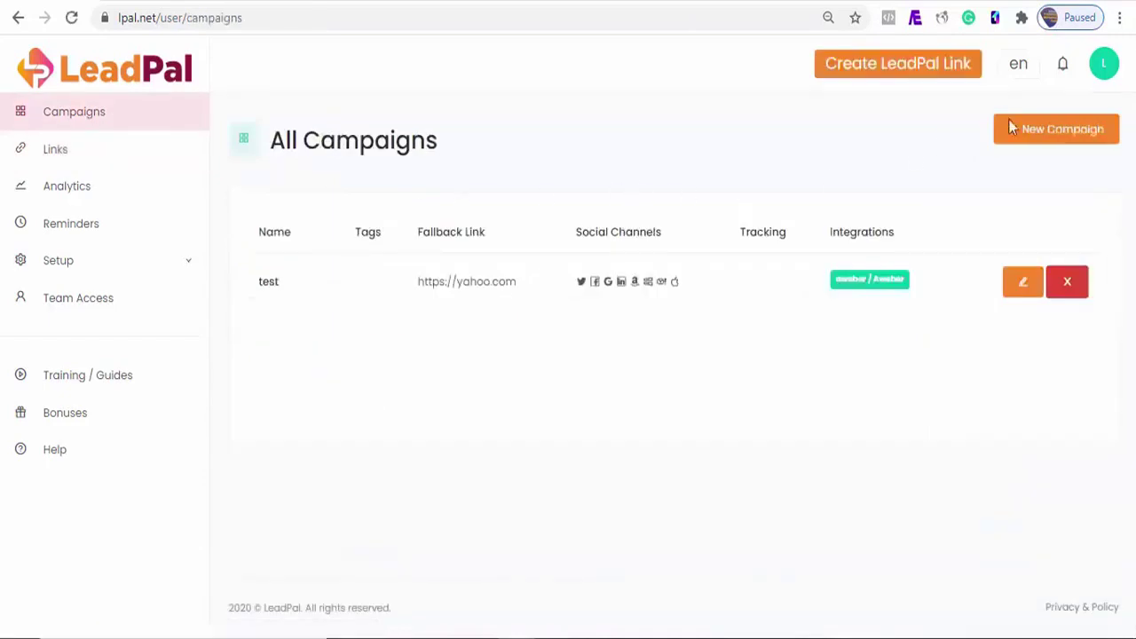
# Step: Start a new campaign and switch off the Twitter, Google, LinkedIn, Amazon and Apple logins
pyautogui.click(1060, 128)
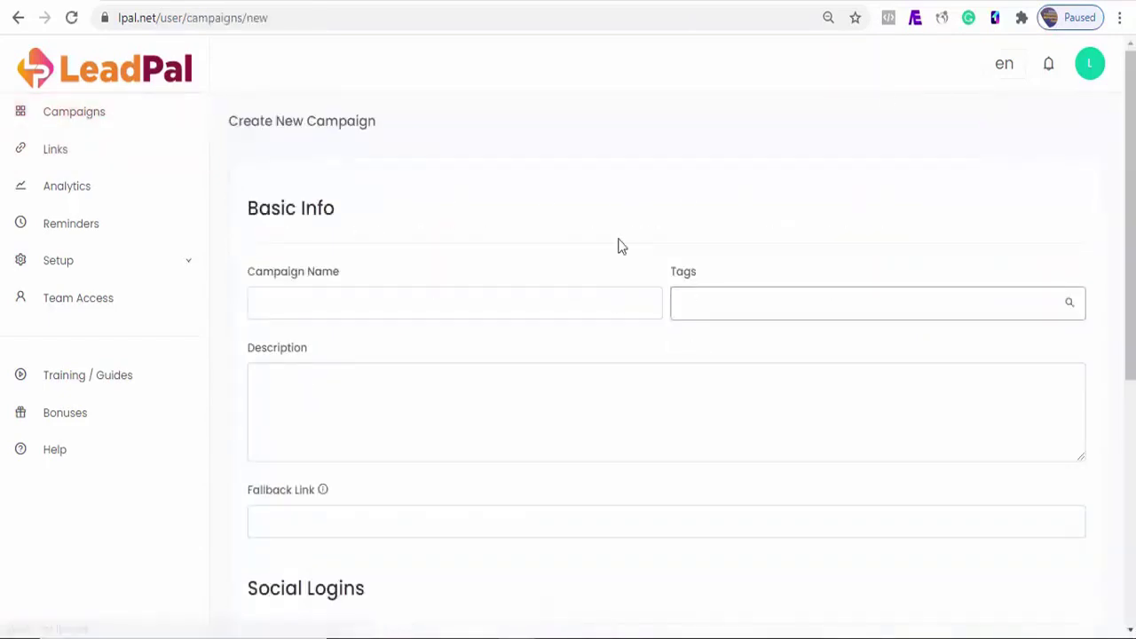
pyautogui.scroll(-4, 1056, 532)
pyautogui.click(1061, 386)
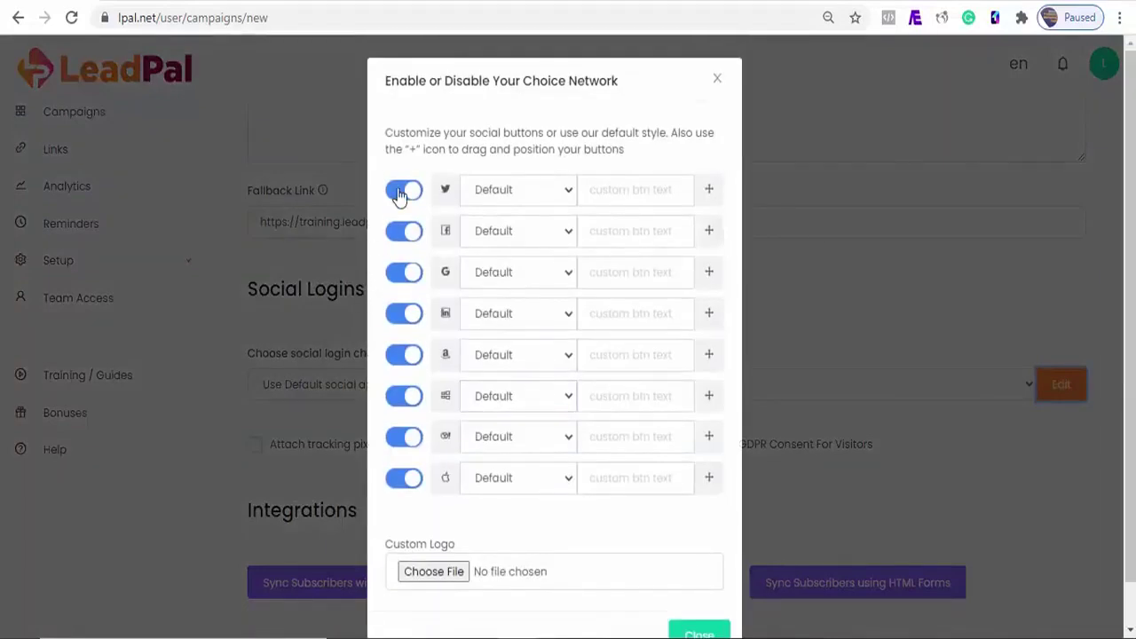
pyautogui.click(401, 190)
pyautogui.click(401, 276)
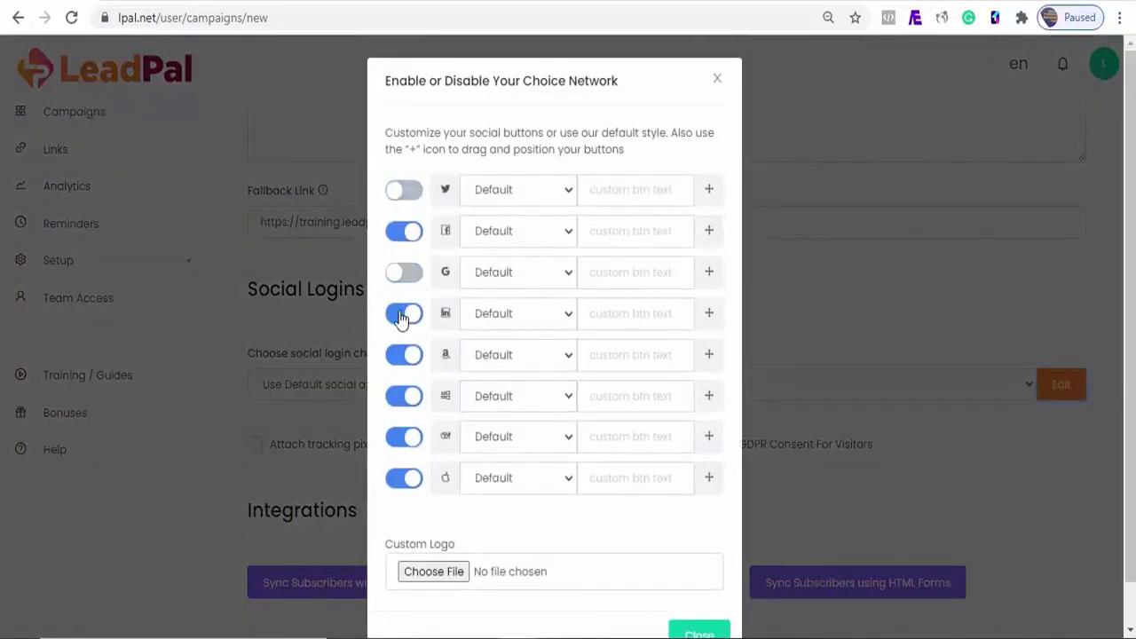
pyautogui.click(401, 318)
pyautogui.click(401, 357)
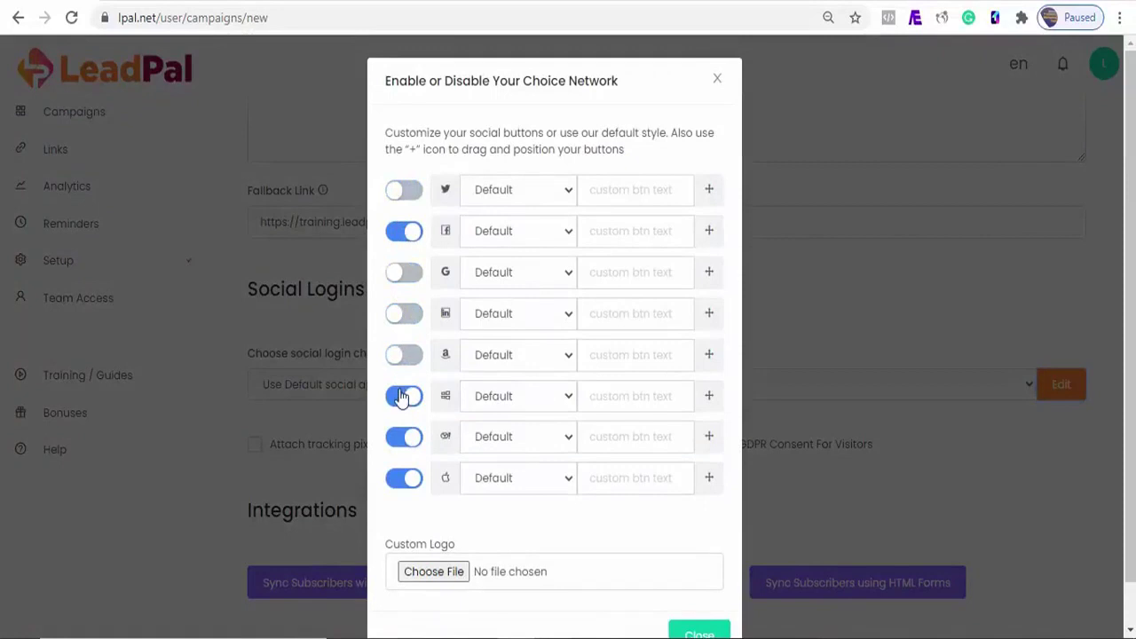
pyautogui.moveTo(714, 402); pyautogui.dragTo(702, 268)
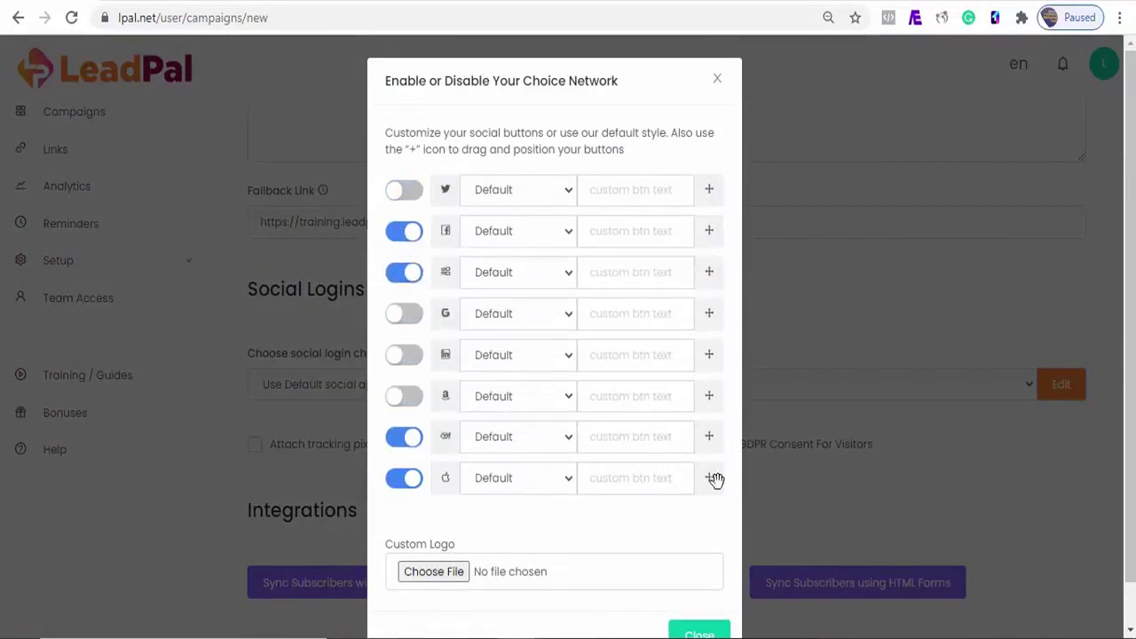
pyautogui.click(401, 476)
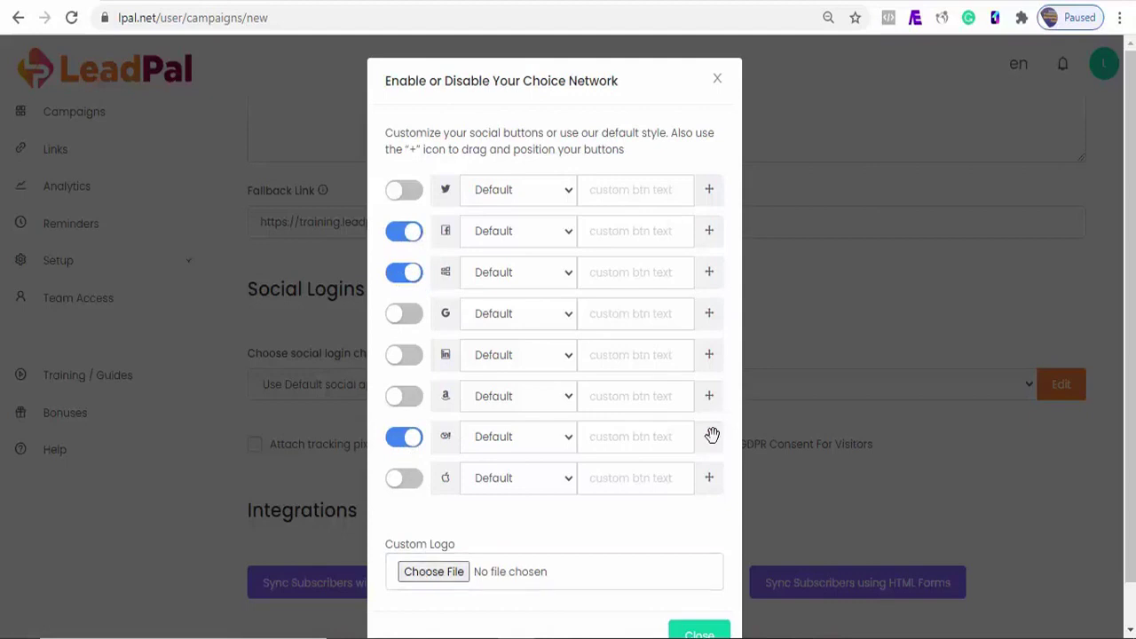
# Step: Turn off the remaining networks so only Facebook is left, then enable GDPR consent
pyautogui.moveTo(711, 435); pyautogui.dragTo(702, 230)
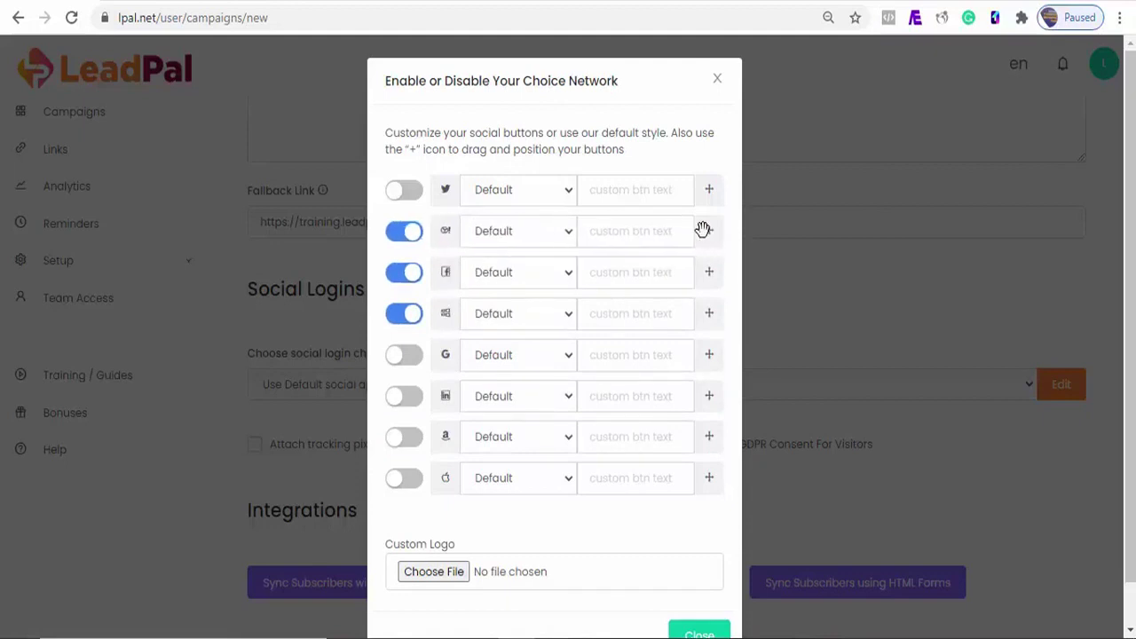
pyautogui.click(406, 236)
pyautogui.click(403, 316)
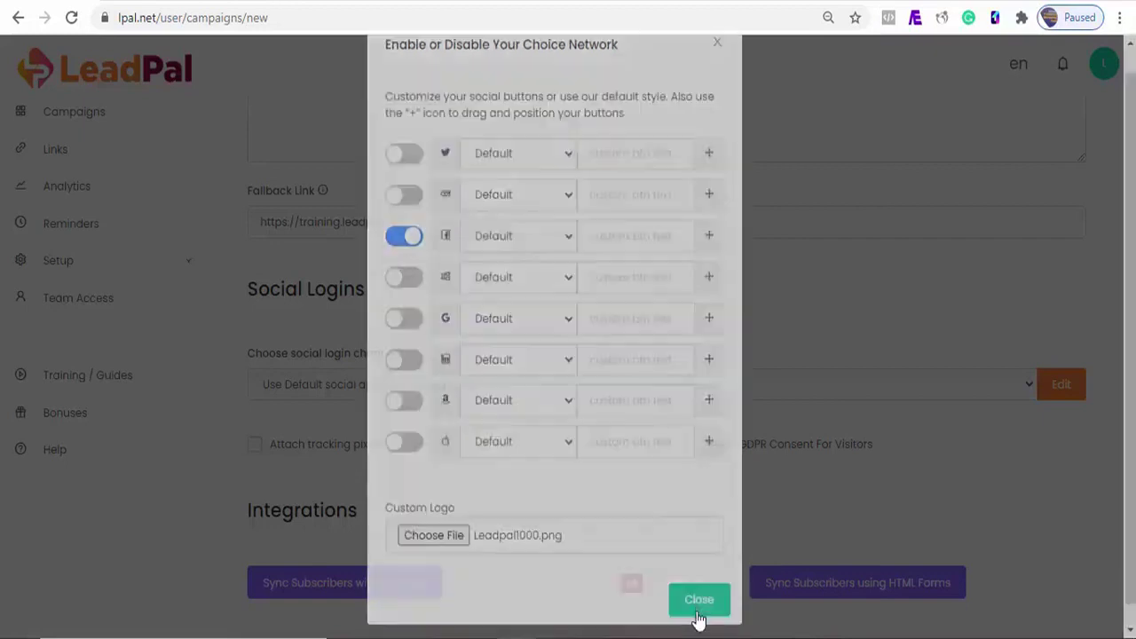
pyautogui.click(697, 600)
pyautogui.click(684, 335)
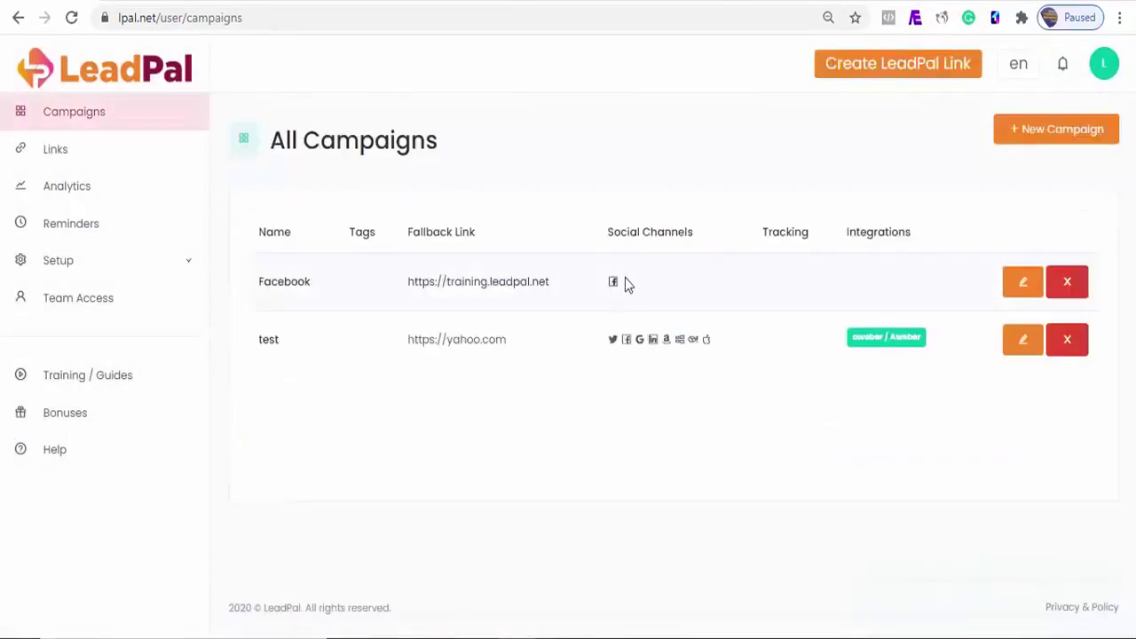
# Step: Edit the existing lead link and assign it the Facebook campaign
pyautogui.click(63, 157)
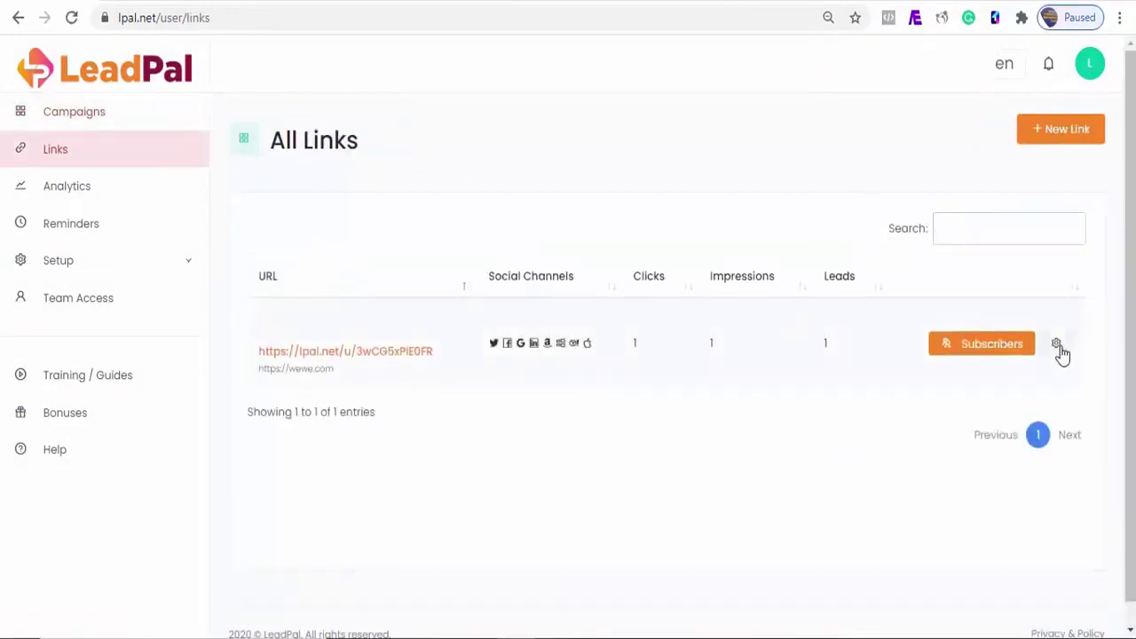
pyautogui.click(1057, 348)
pyautogui.click(921, 390)
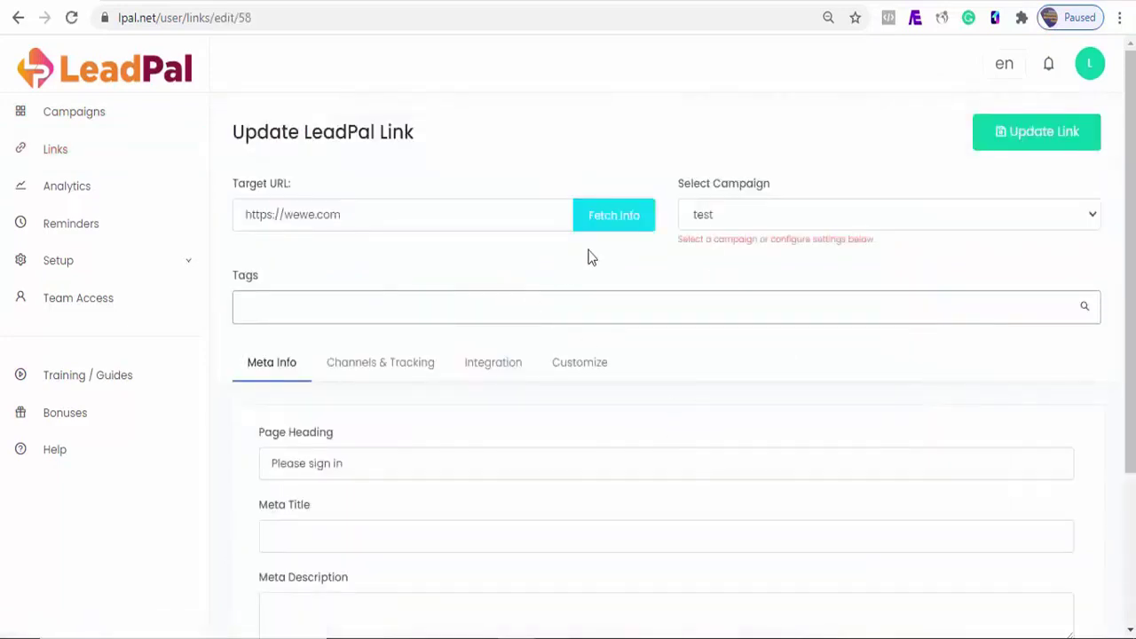
pyautogui.click(828, 211)
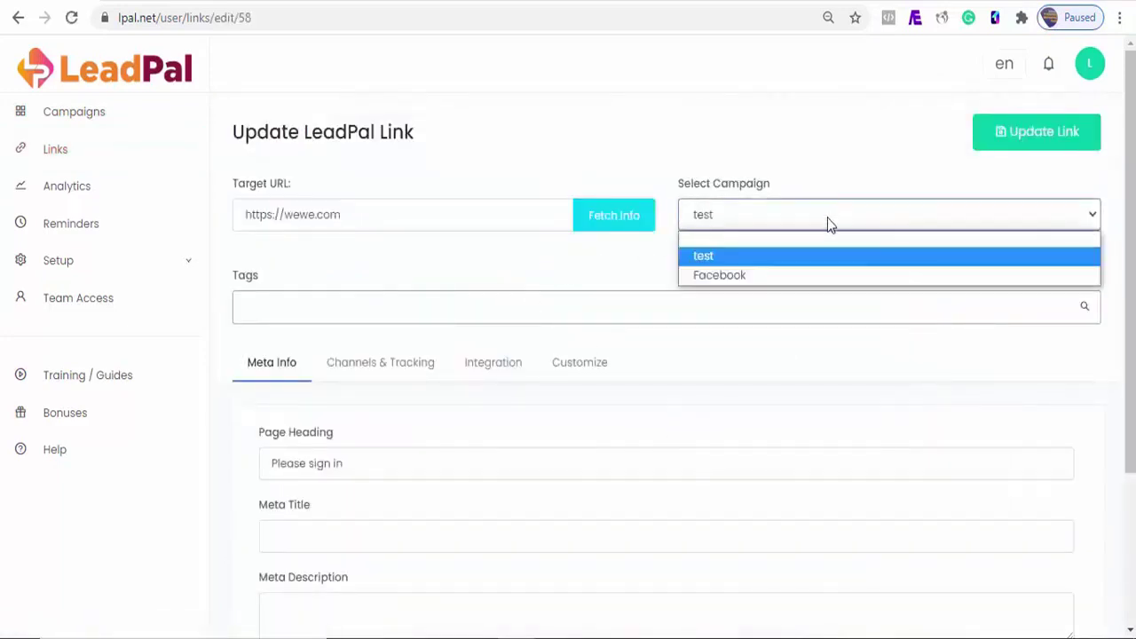
pyautogui.click(804, 275)
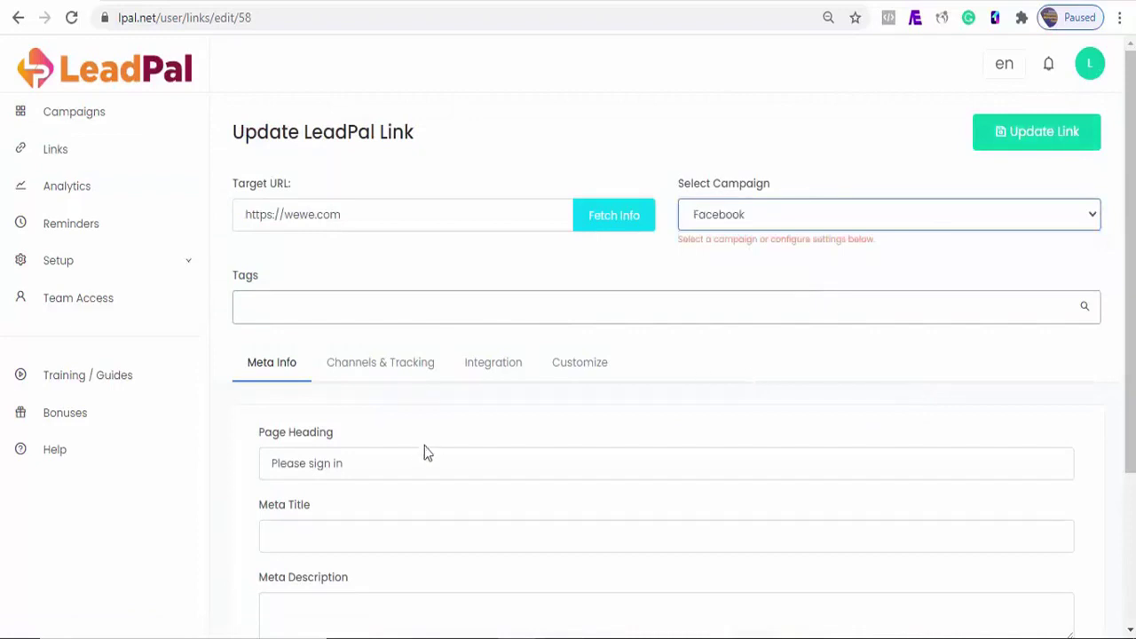
pyautogui.click(387, 463)
pyautogui.moveTo(334, 456); pyautogui.dragTo(274, 454)
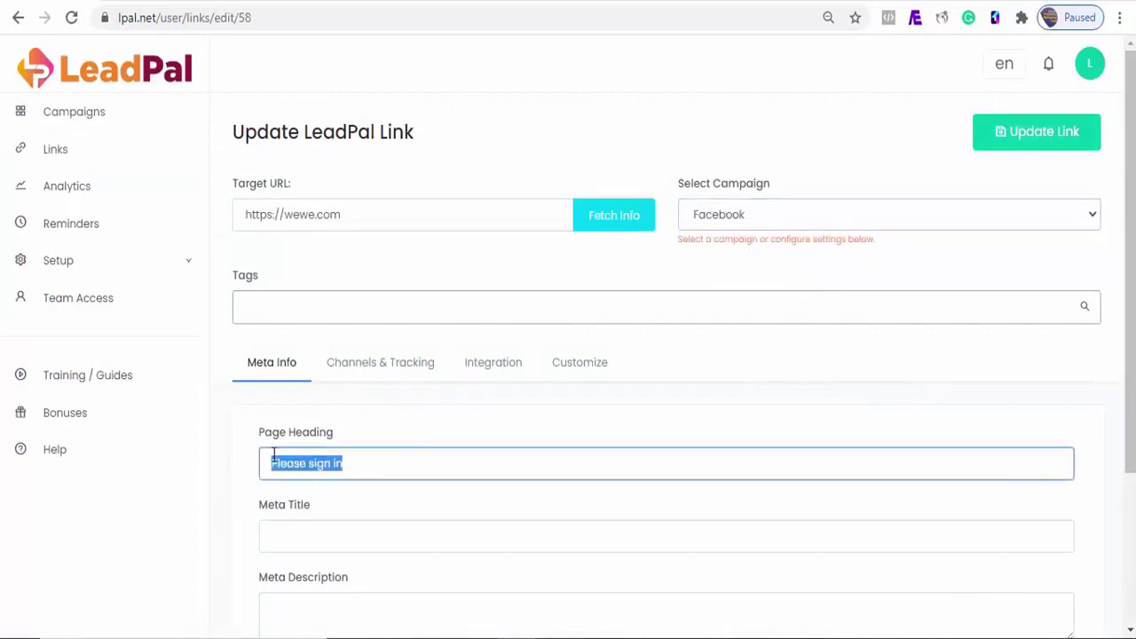
pyautogui.write('Get Free Access To Our Training Page By Clicking O')
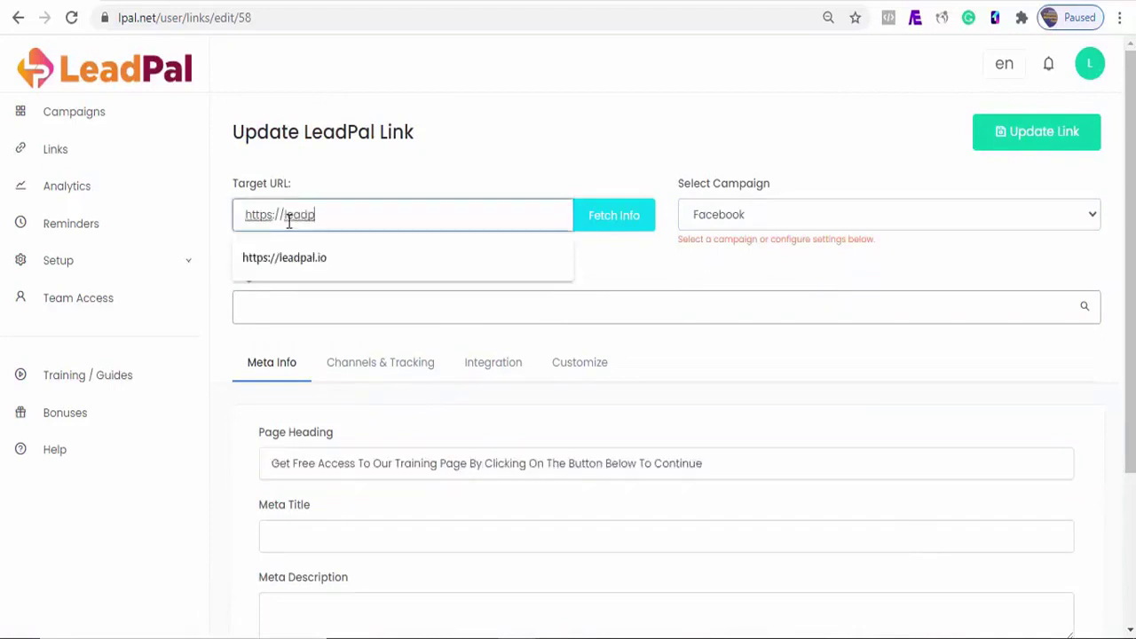
pyautogui.click(293, 259)
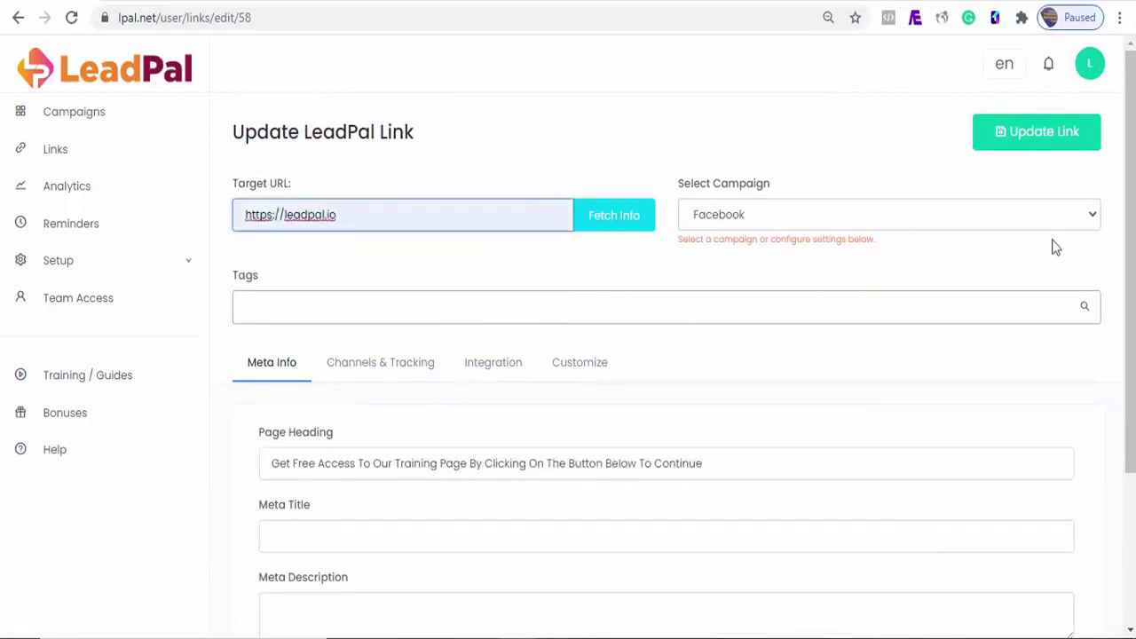